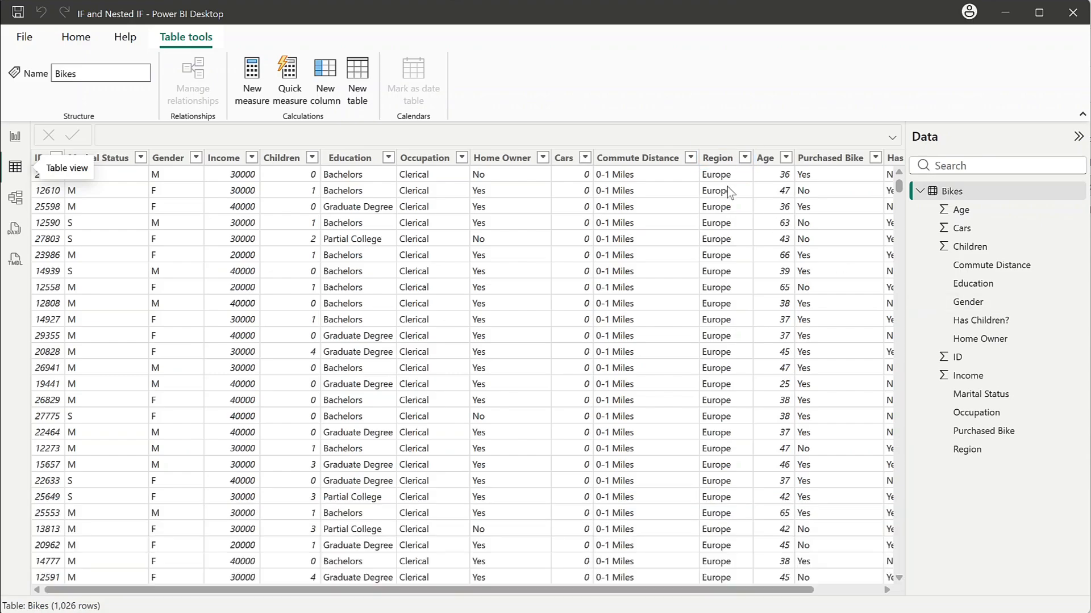
Look up the distinct values available in the Region column of the Bikes table.
click(745, 159)
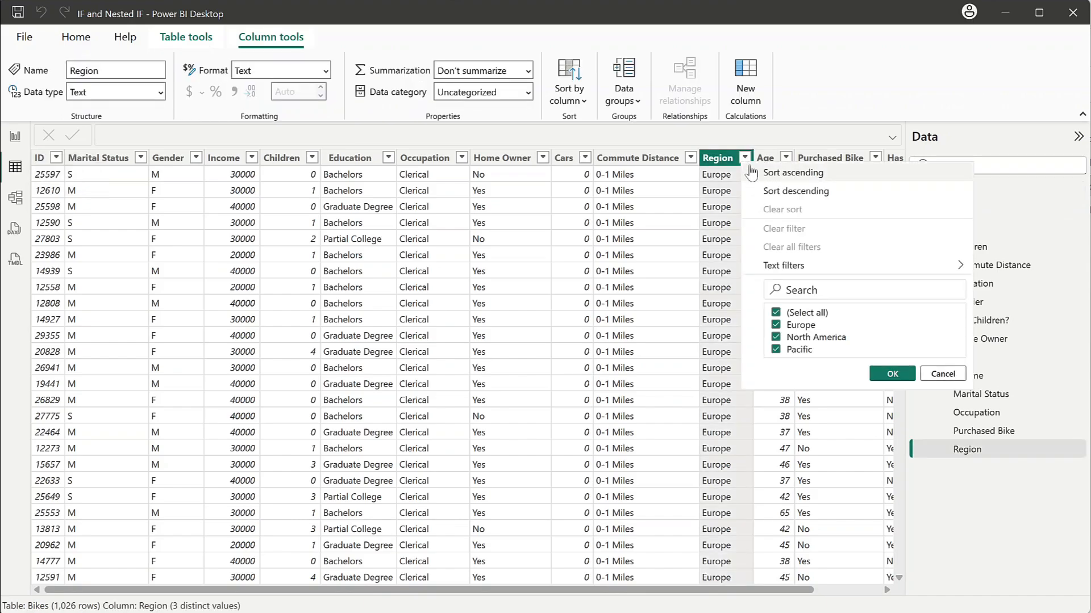
click(745, 160)
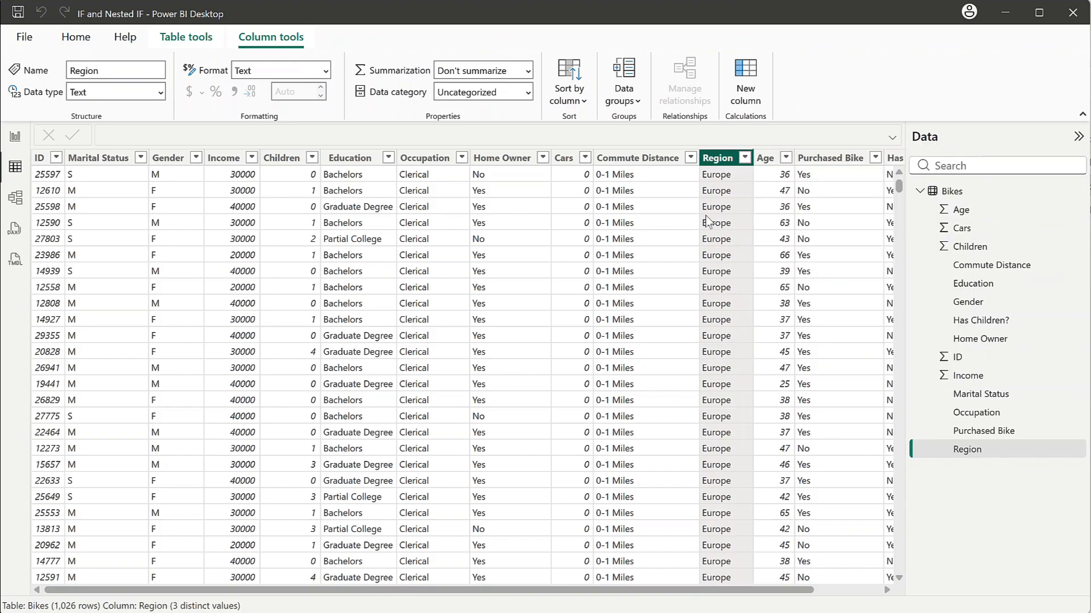
Add a new calculated column to the Bikes table and enlarge the formula text for easier reading.
click(747, 88)
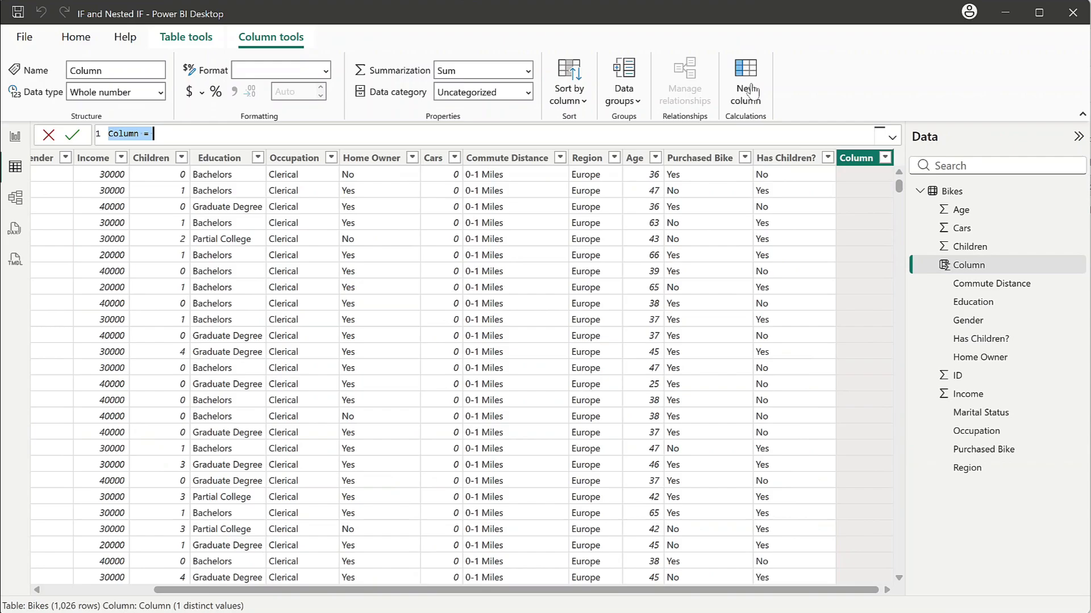
key(ctrl+plus)
key(ctrl+plus)
key(ctrl+plus)
key(ctrl+plus)
key(ctrl+plus)
key(ctrl+plus)
key(ctrl+plus)
key(ctrl+plus)
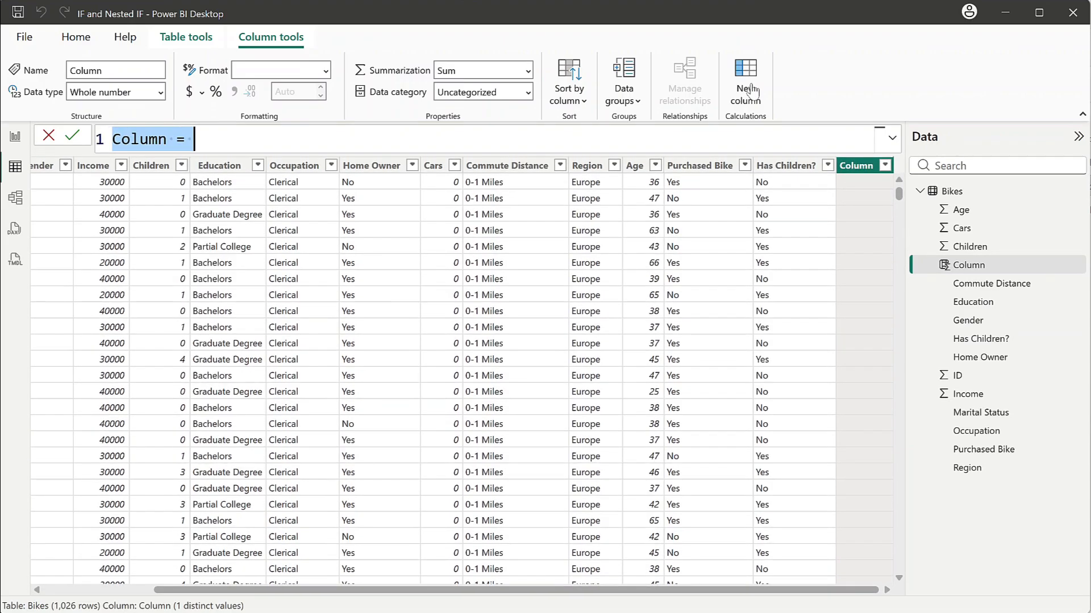
Name the calculated column Regional Promotion and begin its formula with an IF function on a separate line.
text(Regional )
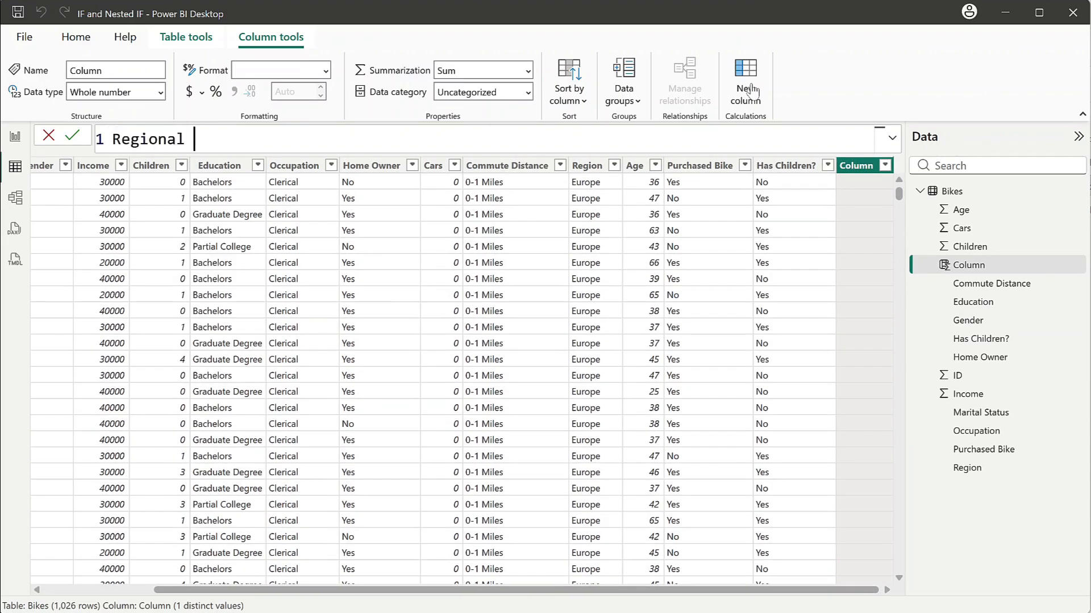
text(Promotion=)
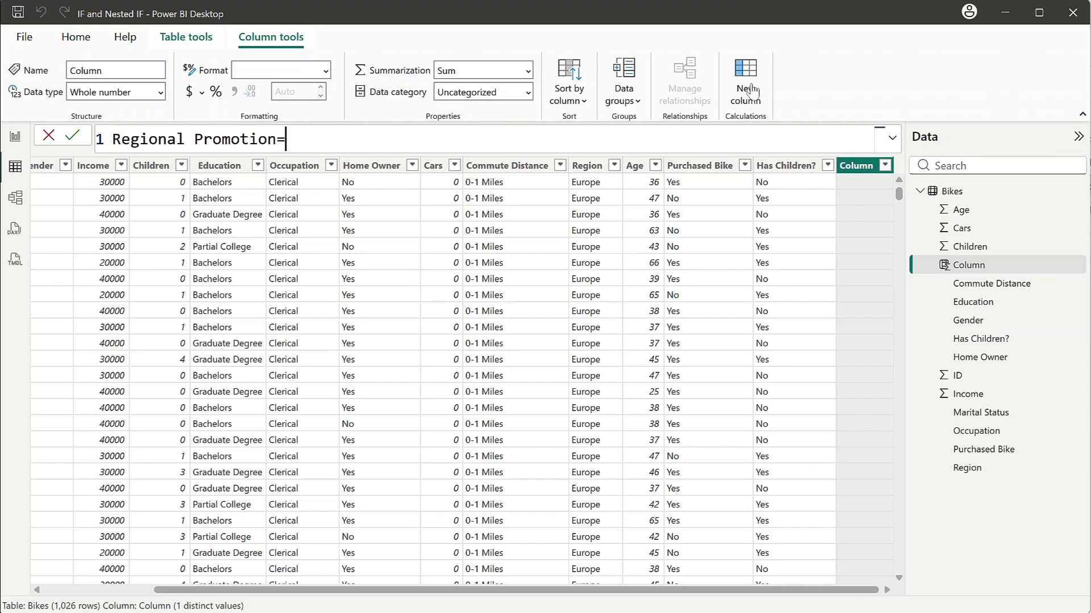
key(shift+Return)
text(if)
key(Tab)
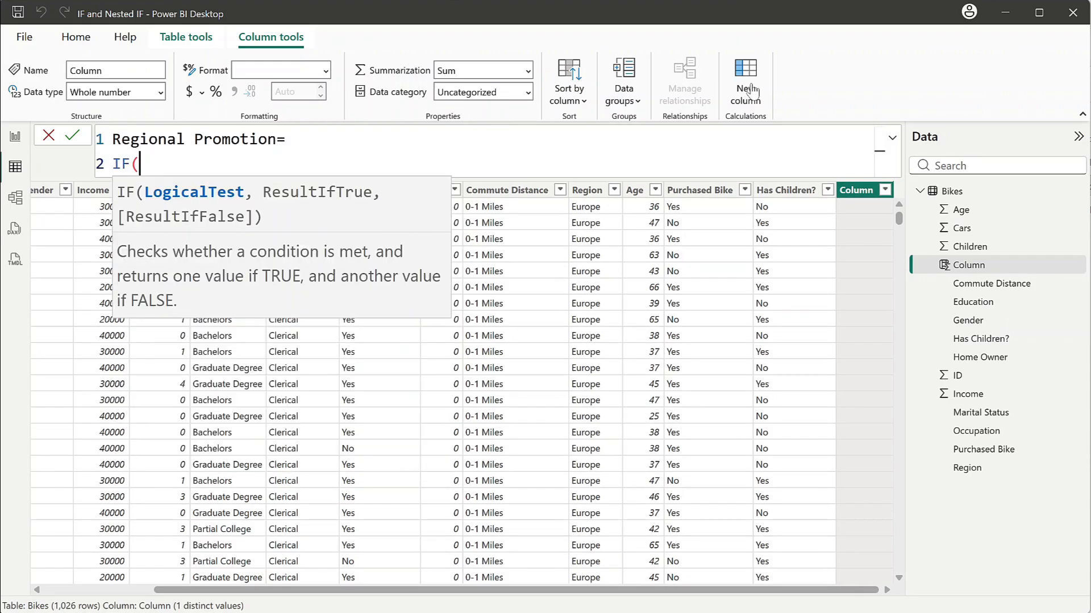
key(shift+Return)
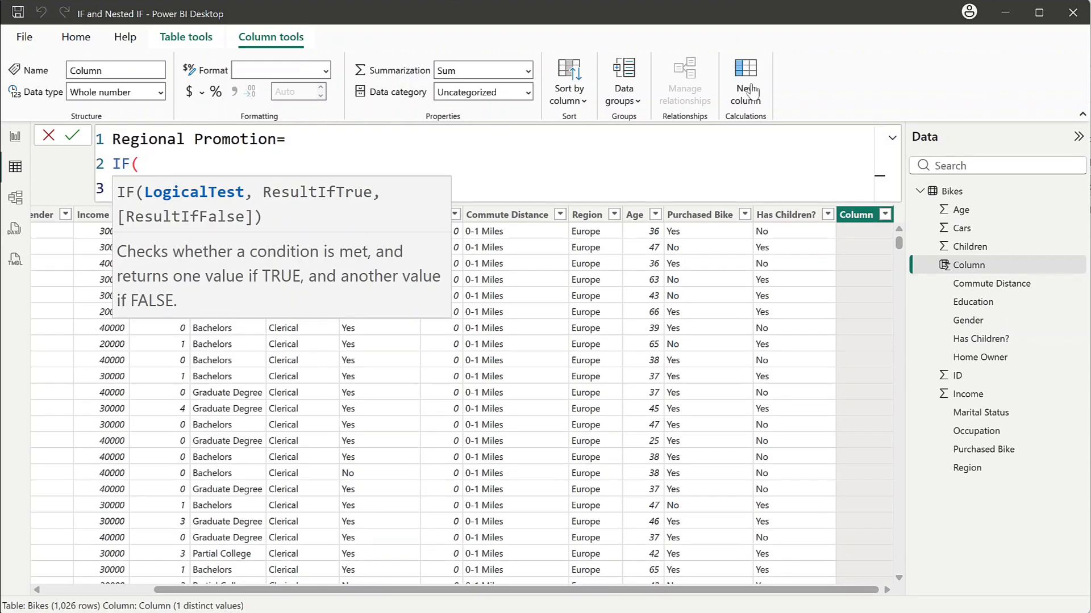
key(Escape)
Enter Bikes[Region]="Europe" as the logical test of the IF function.
text(regio)
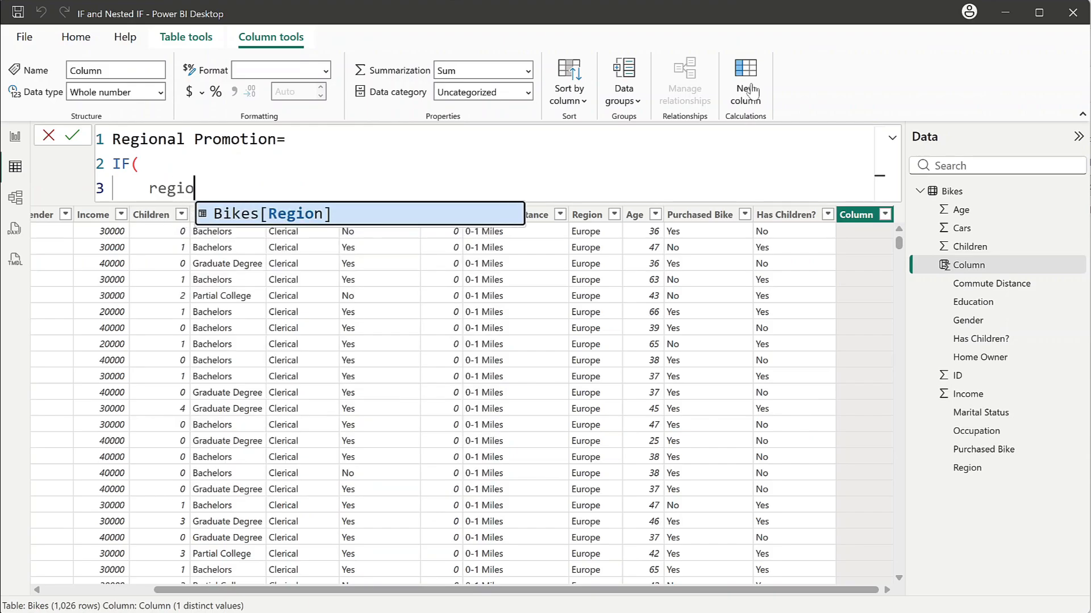
key(Tab)
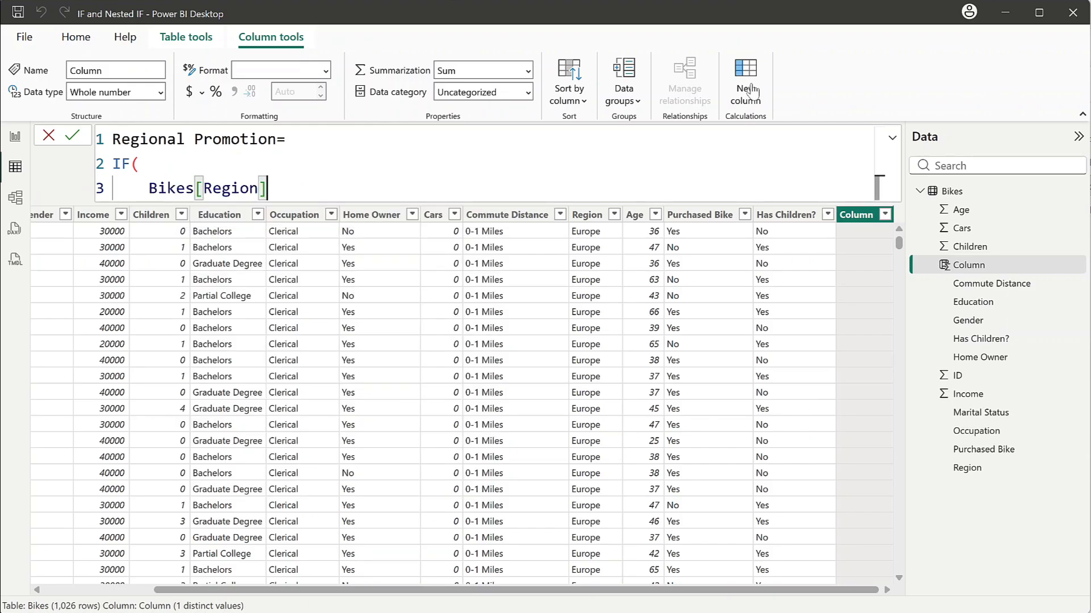
text(=")
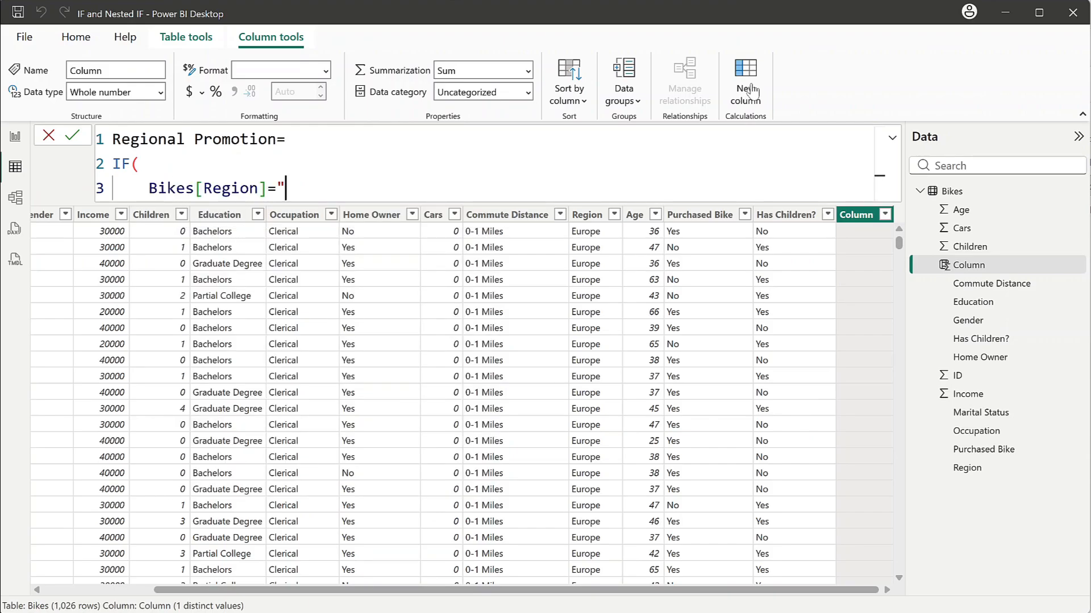
text(Europe",)
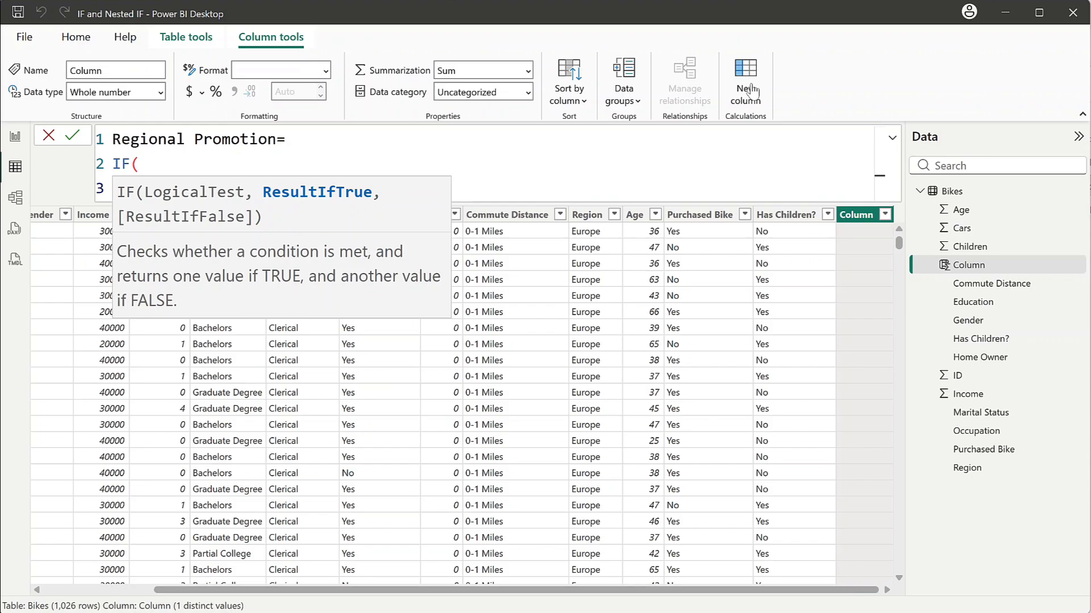
key(Escape)
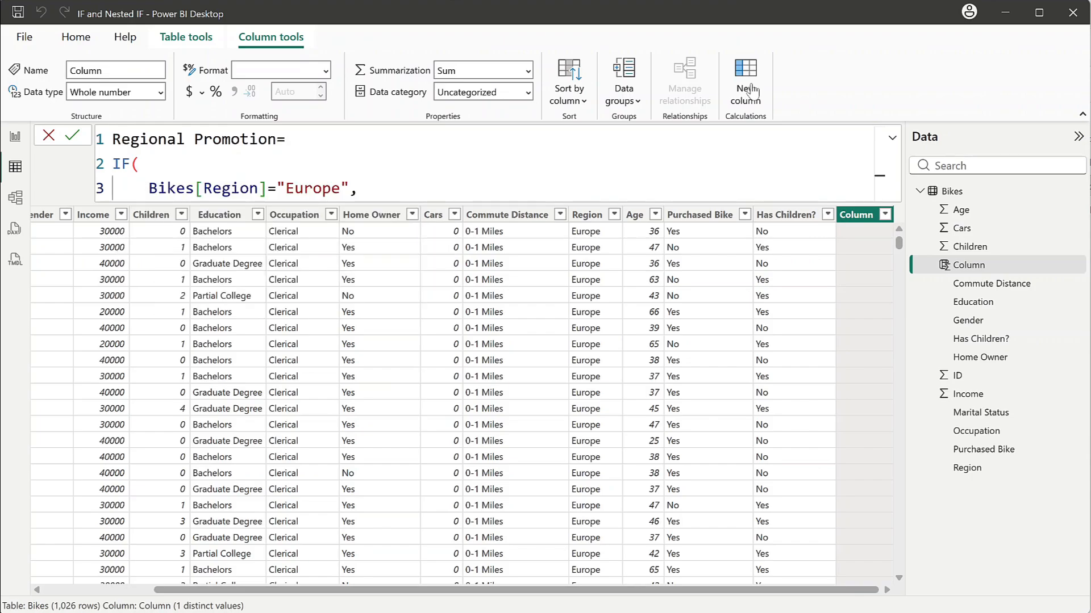
Make the IF function return "Yes" when true and "No" when false, each on its own line, and commit the formula.
key(shift+Return)
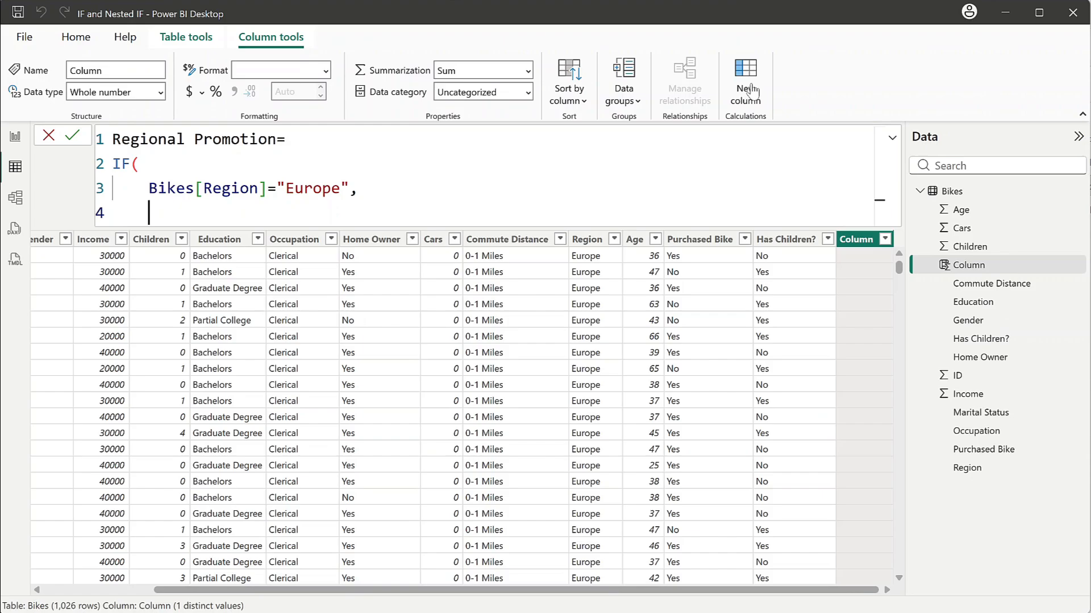
text("Yes",)
key(shift+Return)
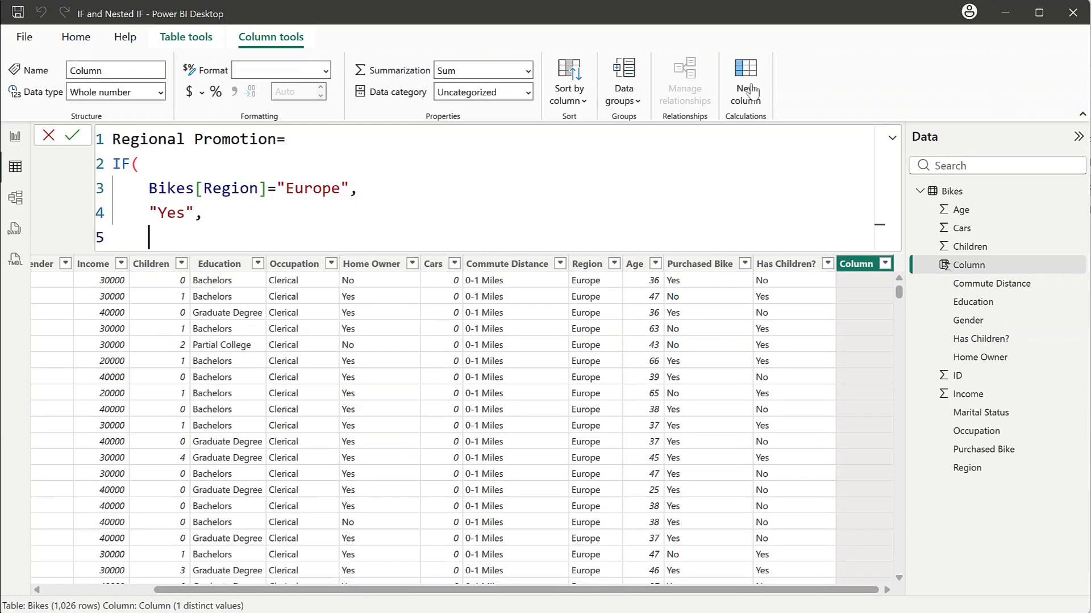
text("No")
key(shift+Return)
key(BackSpace)
text())
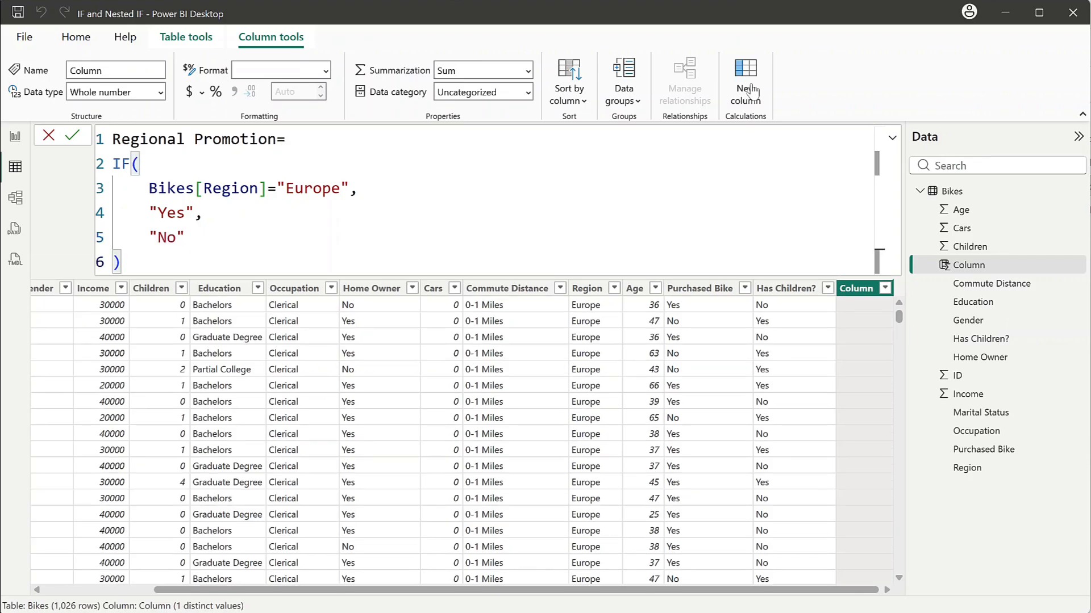
key(Return)
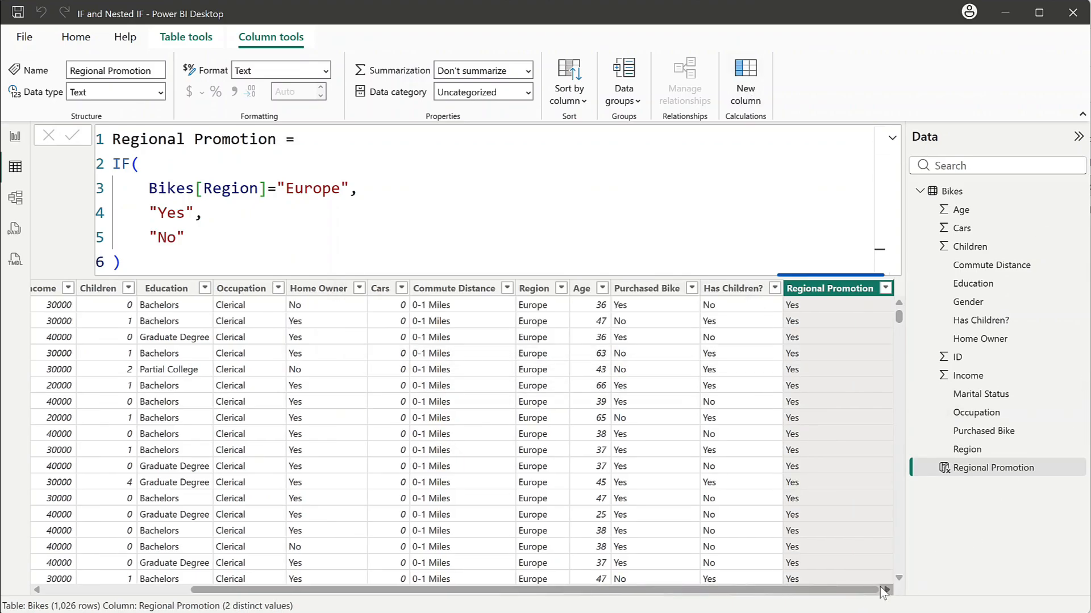
Filter the Region column to Europe only and check which values the Regional Promotion column holds.
scroll(883, 592, down, 1)
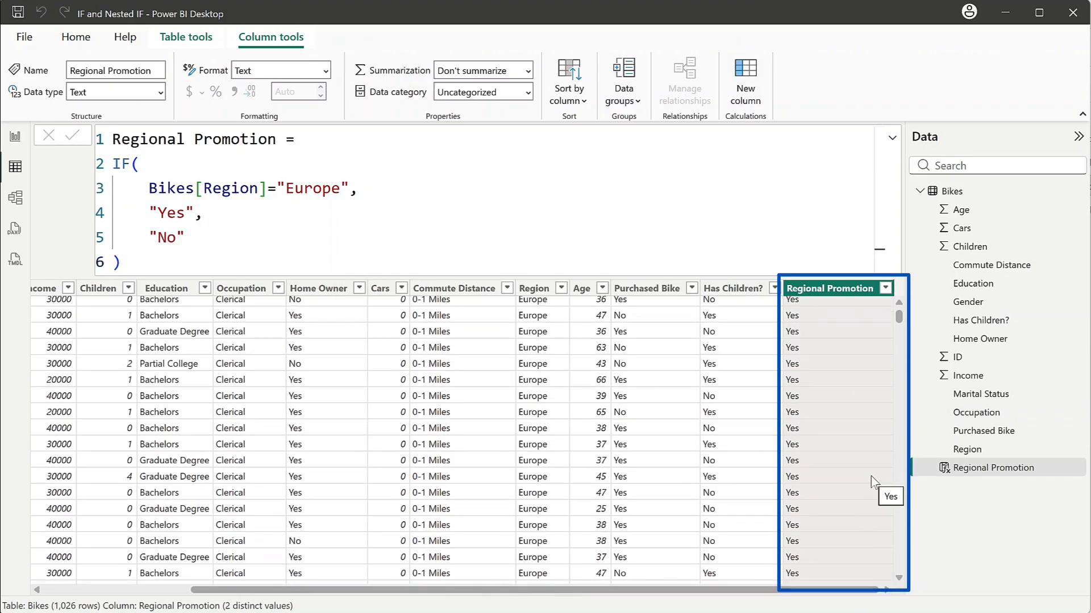
click(561, 289)
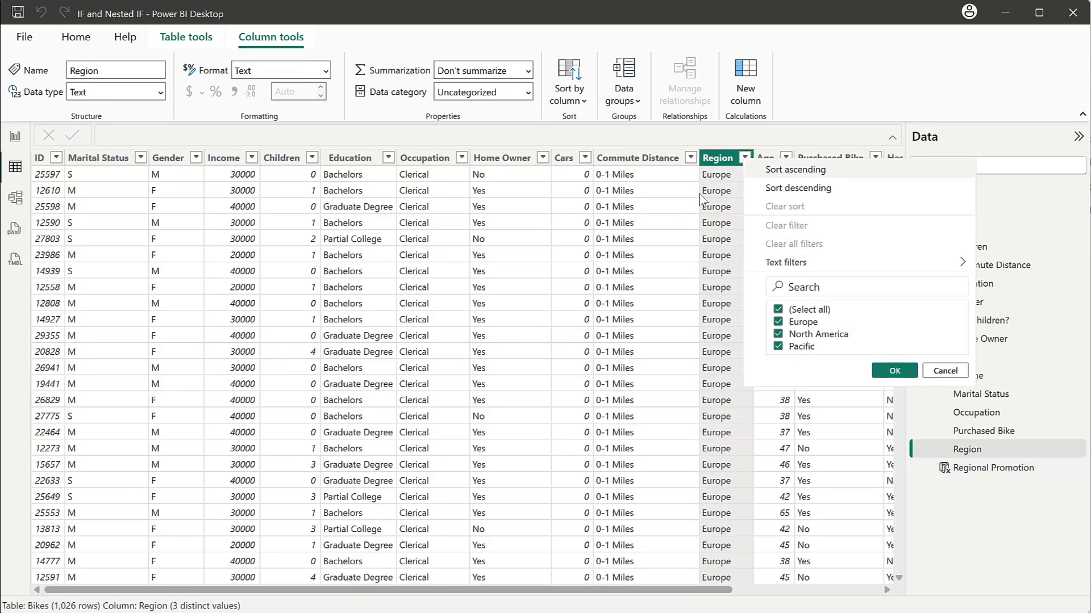
click(779, 309)
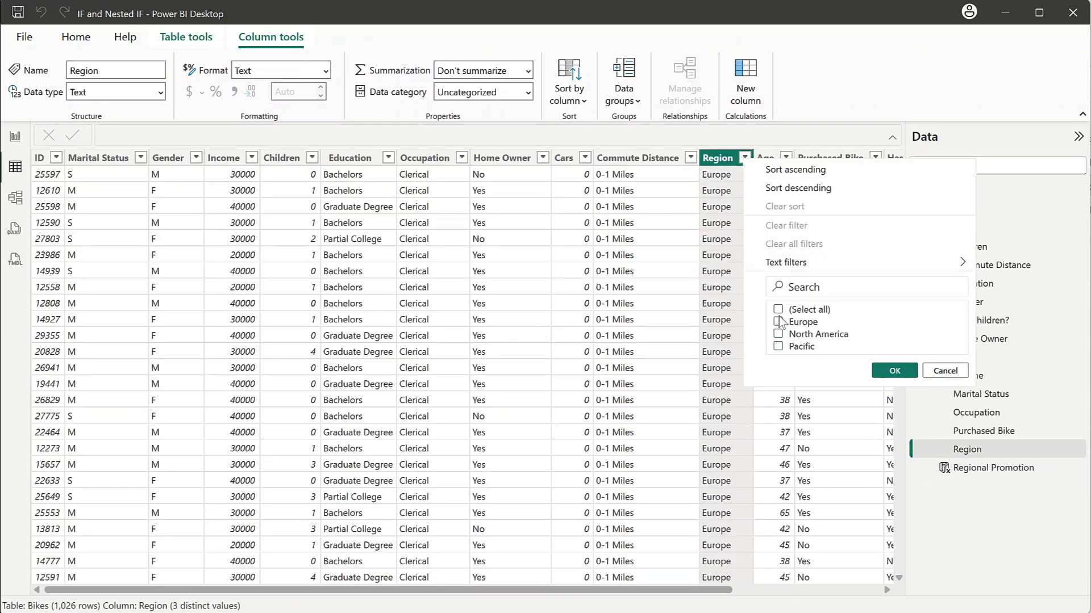
click(778, 323)
click(894, 371)
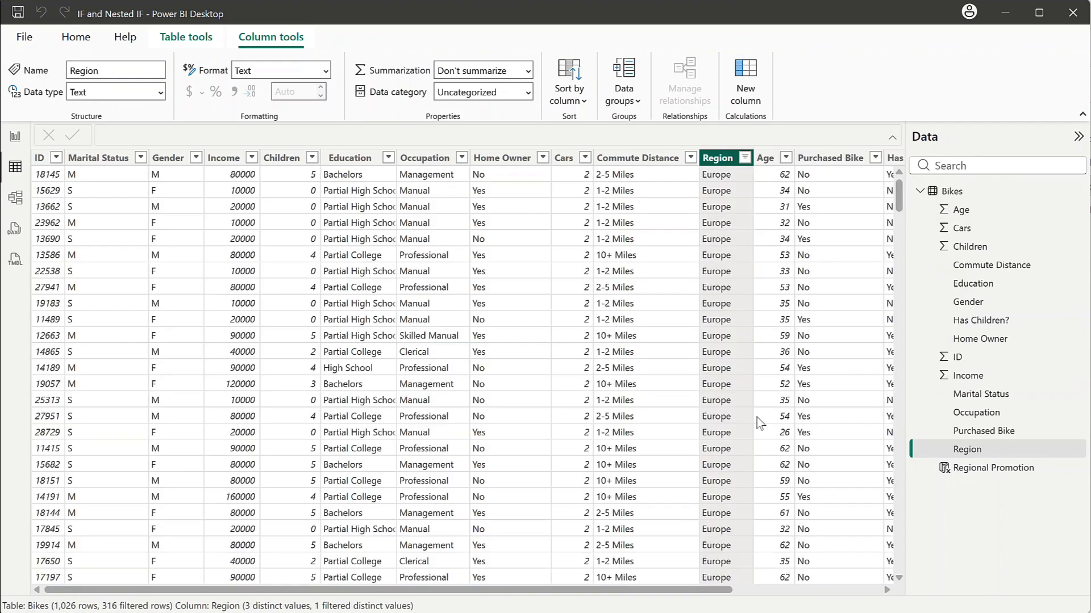
drag(685, 591, 880, 543)
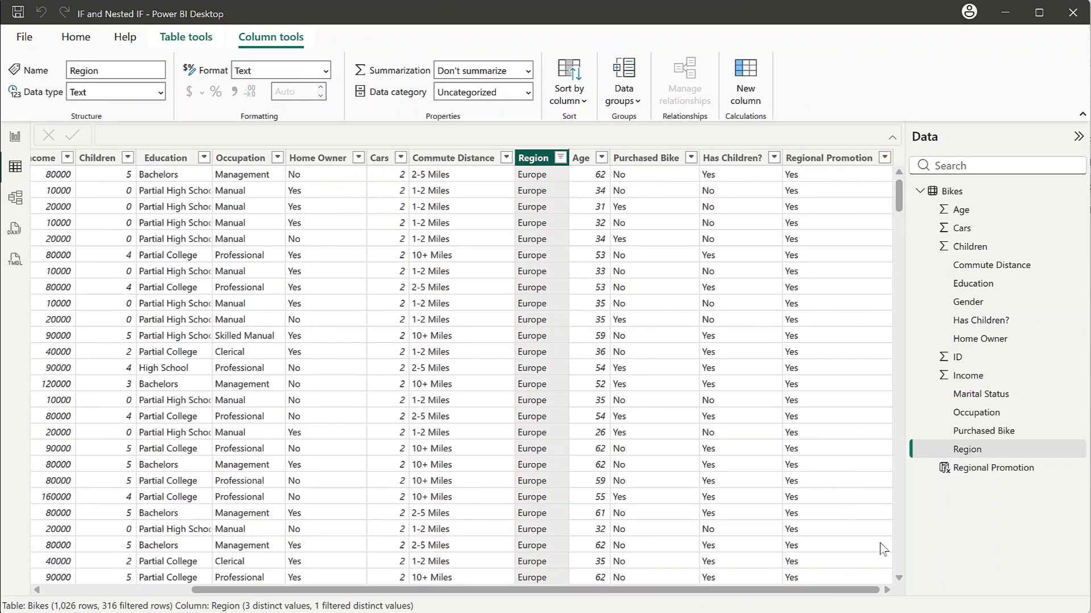
click(884, 159)
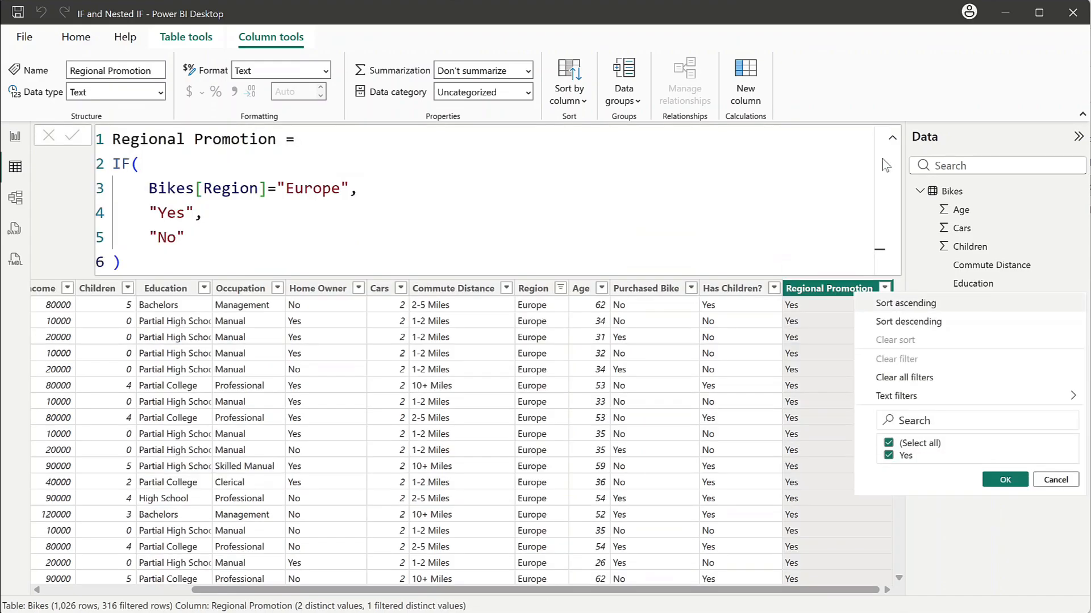
click(1056, 480)
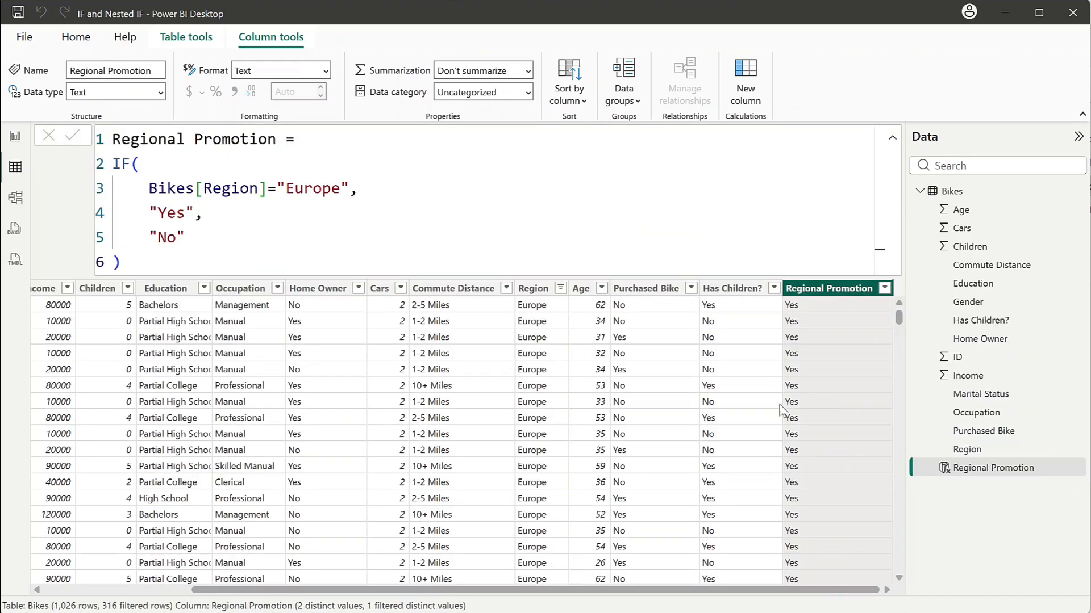
Switch the Region filter to North America and Pacific only and check the Regional Promotion column's values.
click(560, 289)
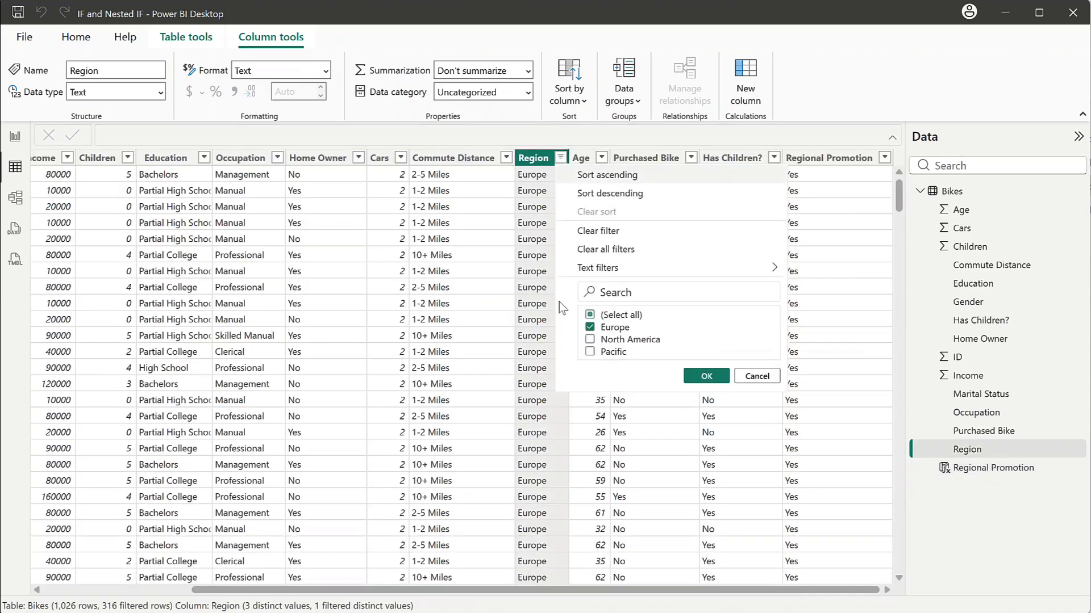
click(590, 339)
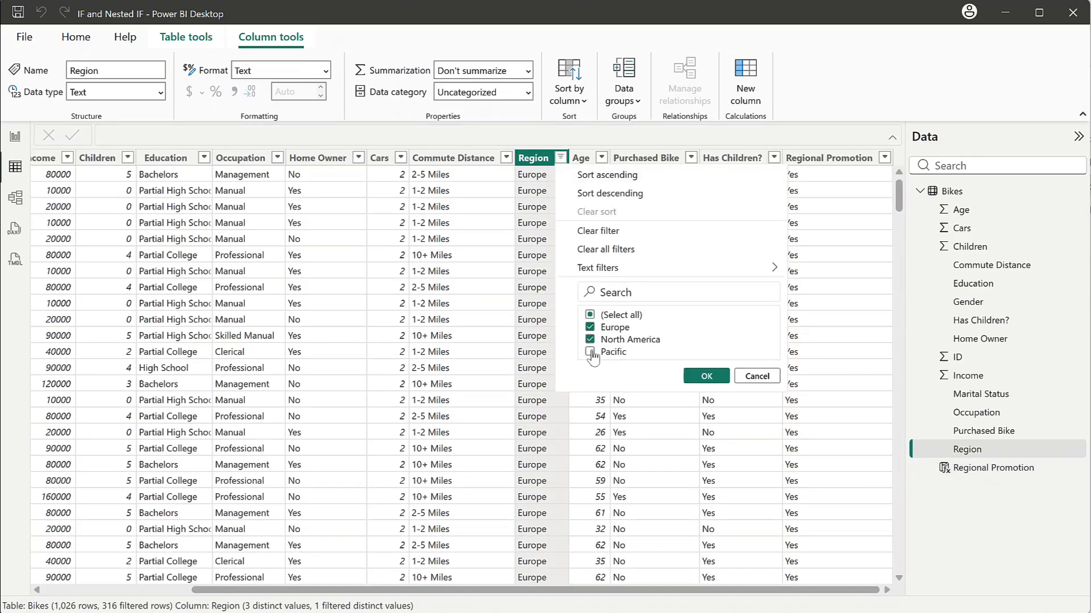
click(591, 352)
click(590, 327)
click(705, 376)
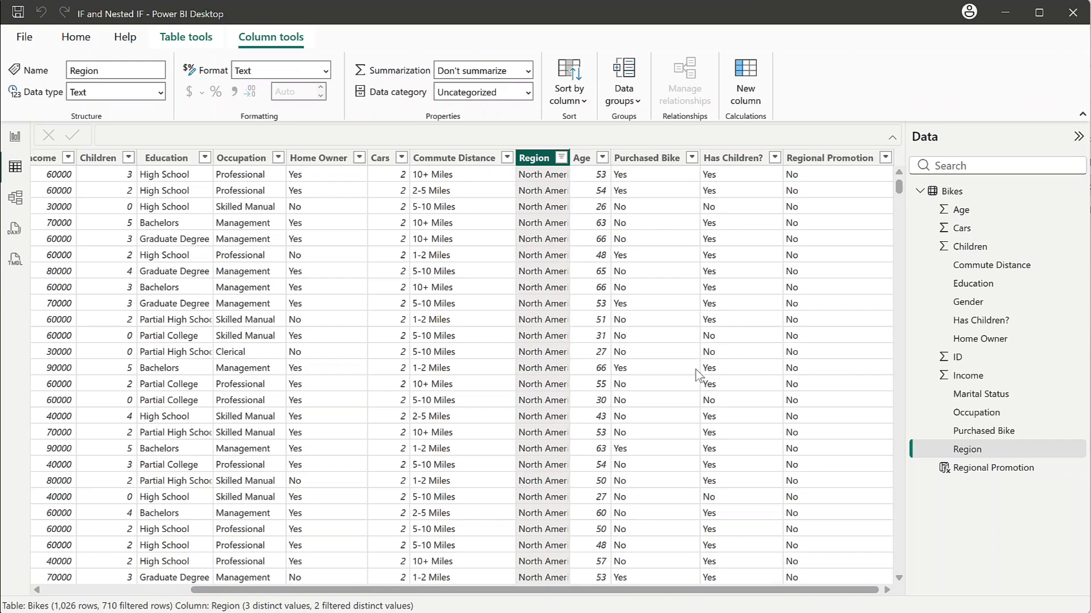
click(883, 162)
click(884, 159)
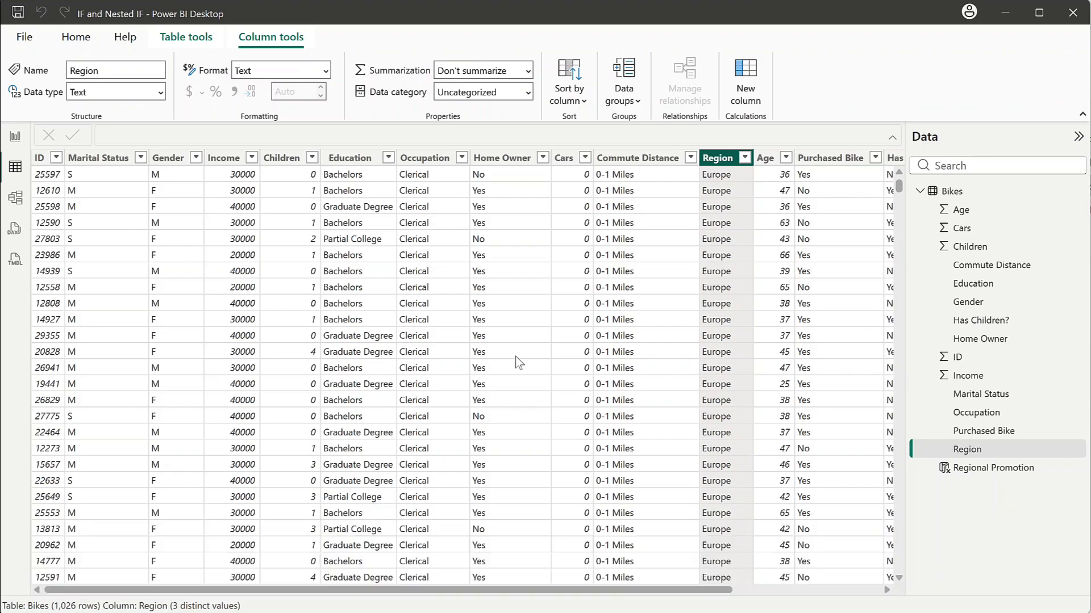
In the report view, set the Purchased Bike filter on all pages to include only No.
click(15, 137)
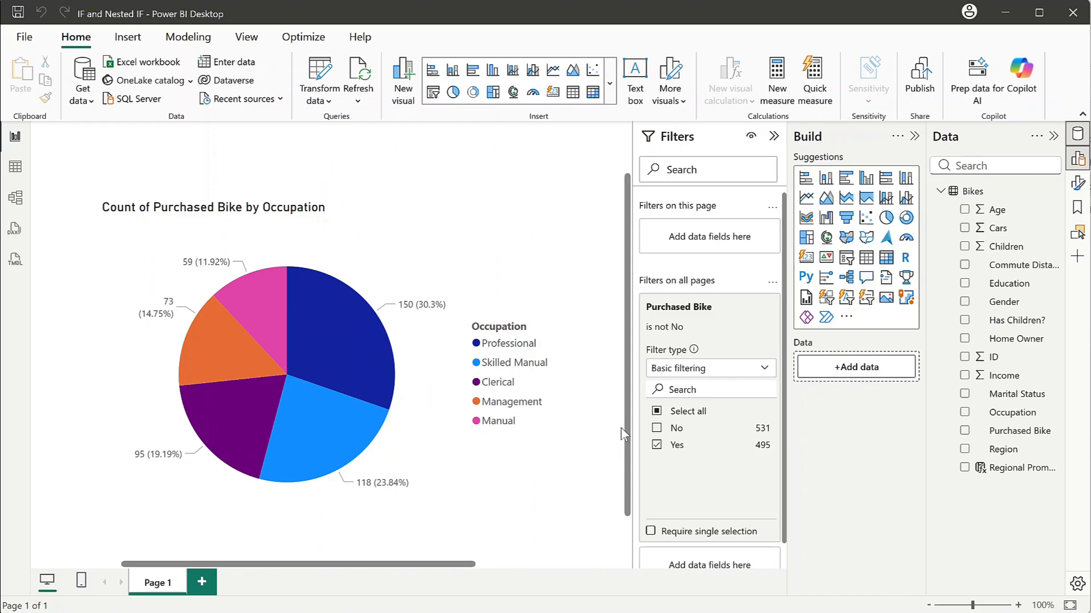
click(657, 428)
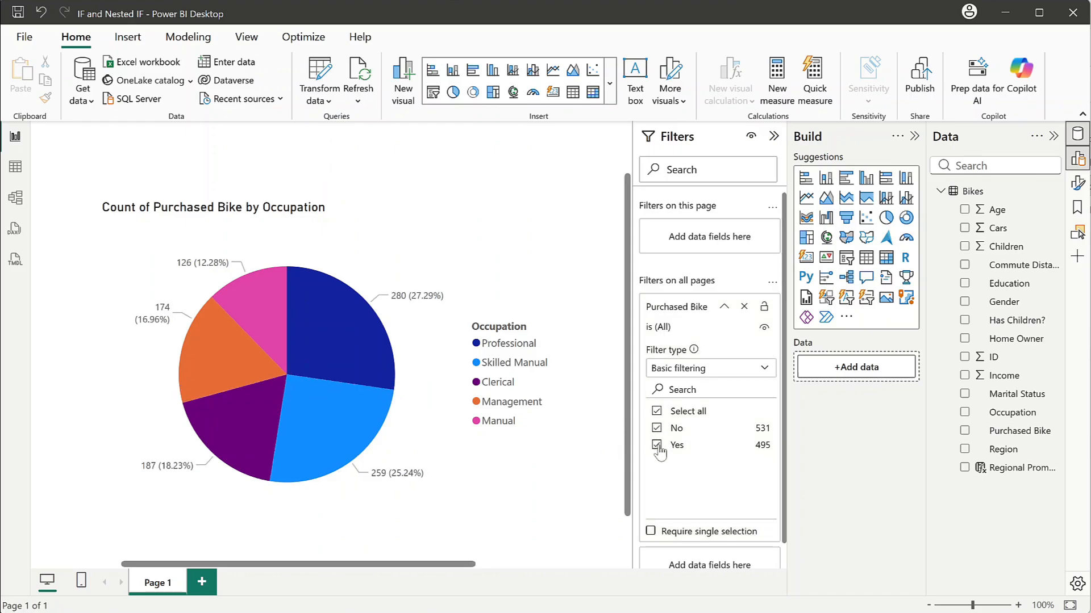
click(658, 445)
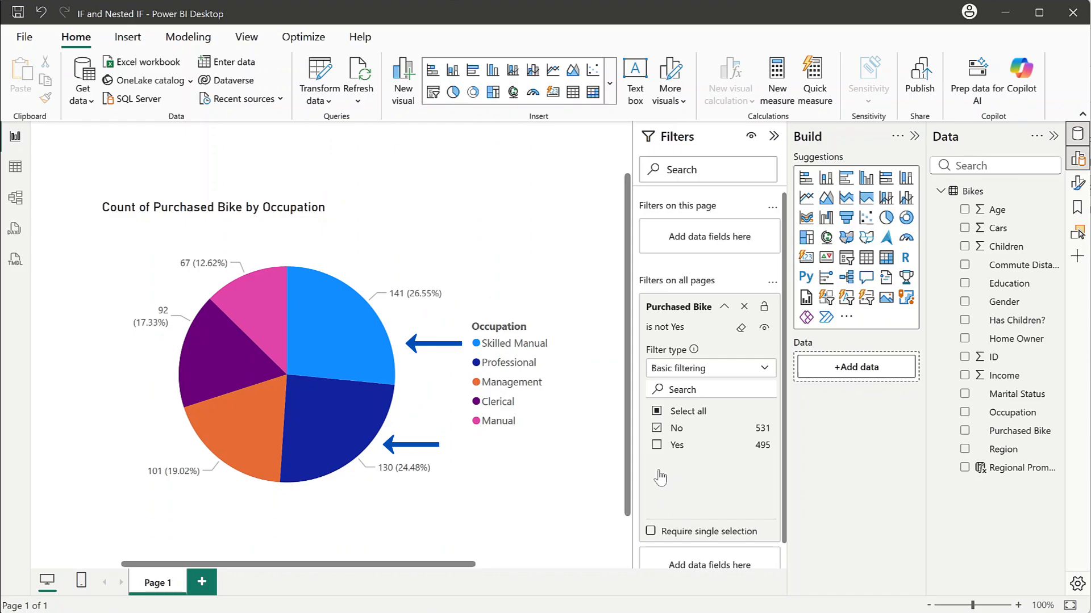
In the table view, add a calculated column to the Bikes table named Target for Occupational Promotion.
click(22, 168)
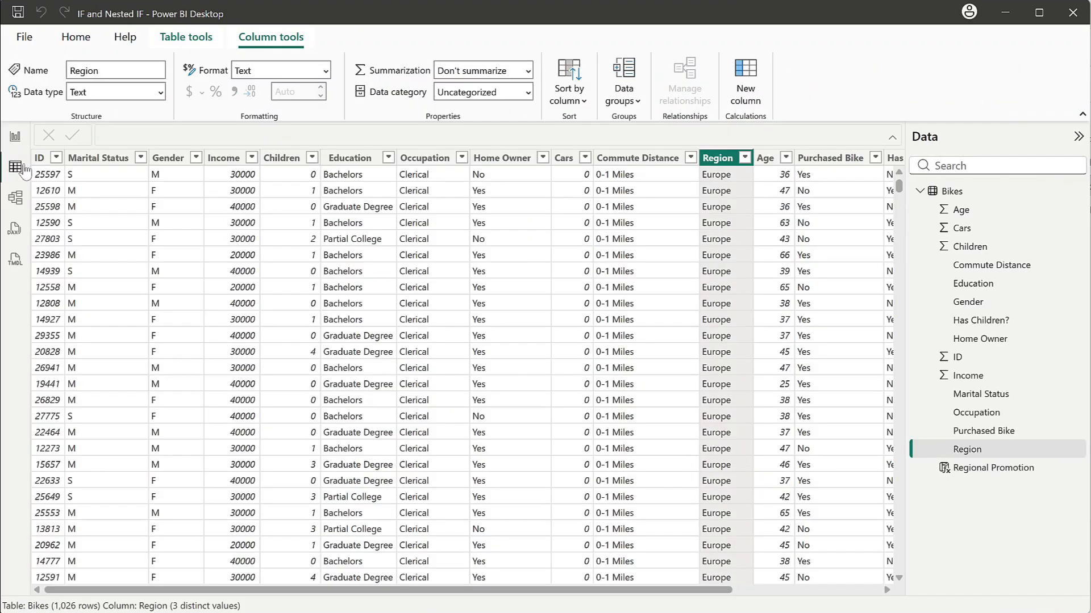
click(744, 85)
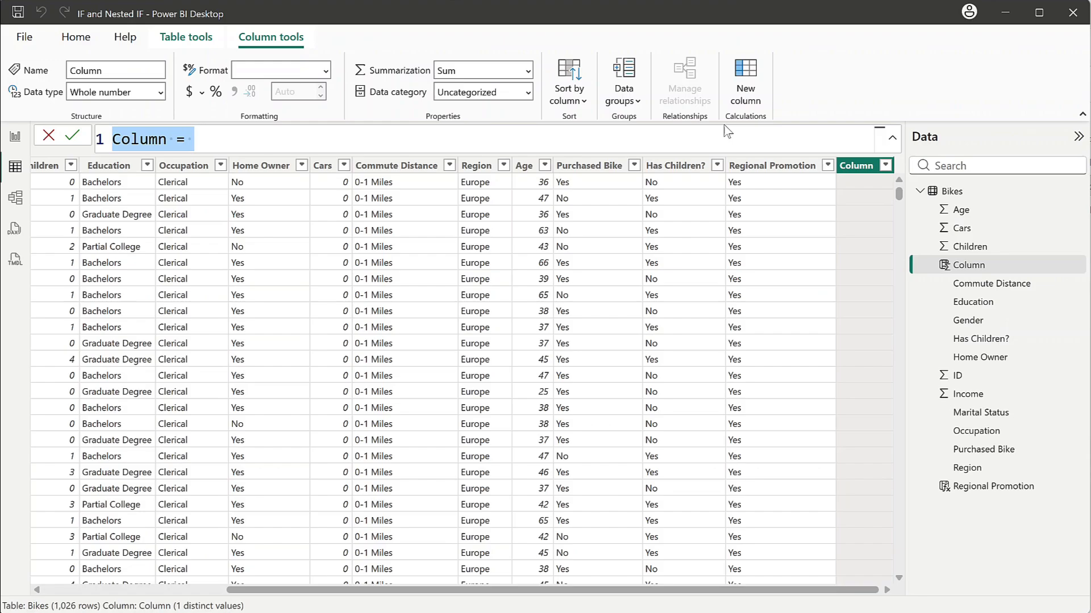
text(Target fo)
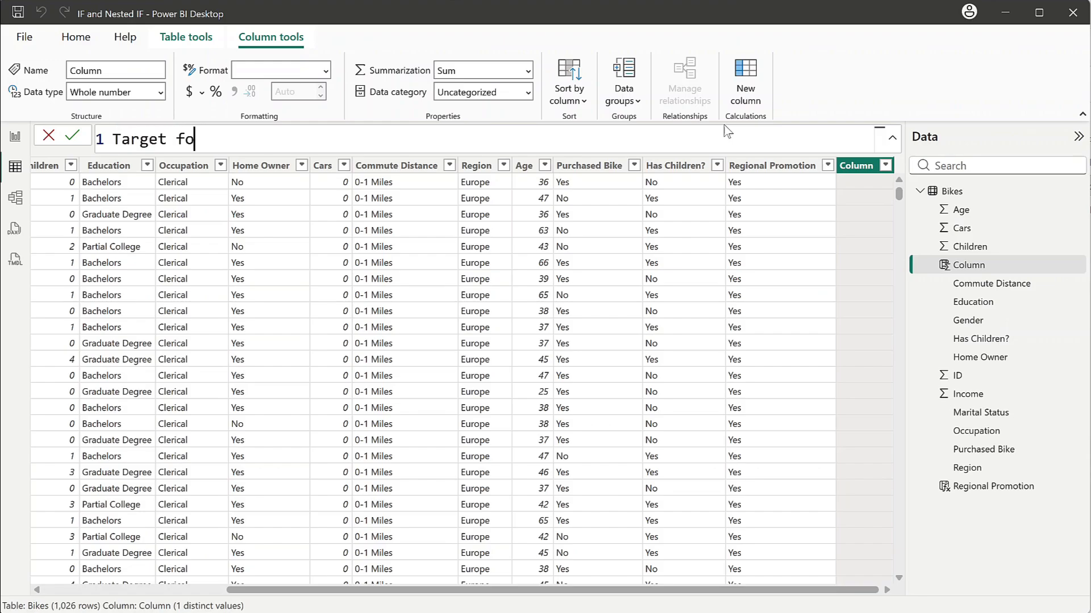
text(r Occupatio)
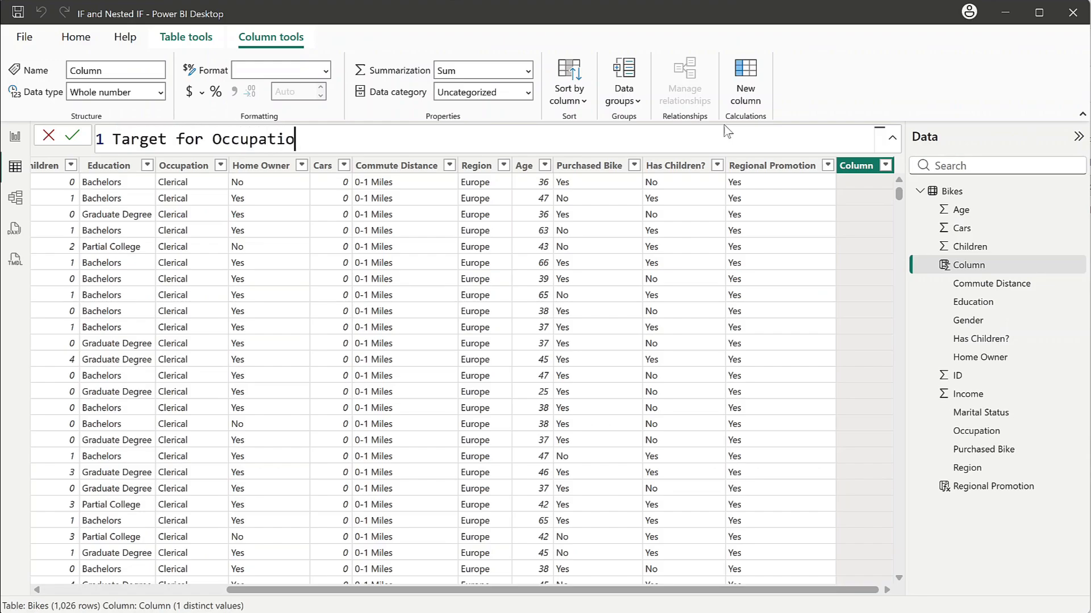
text(nal Promotion=)
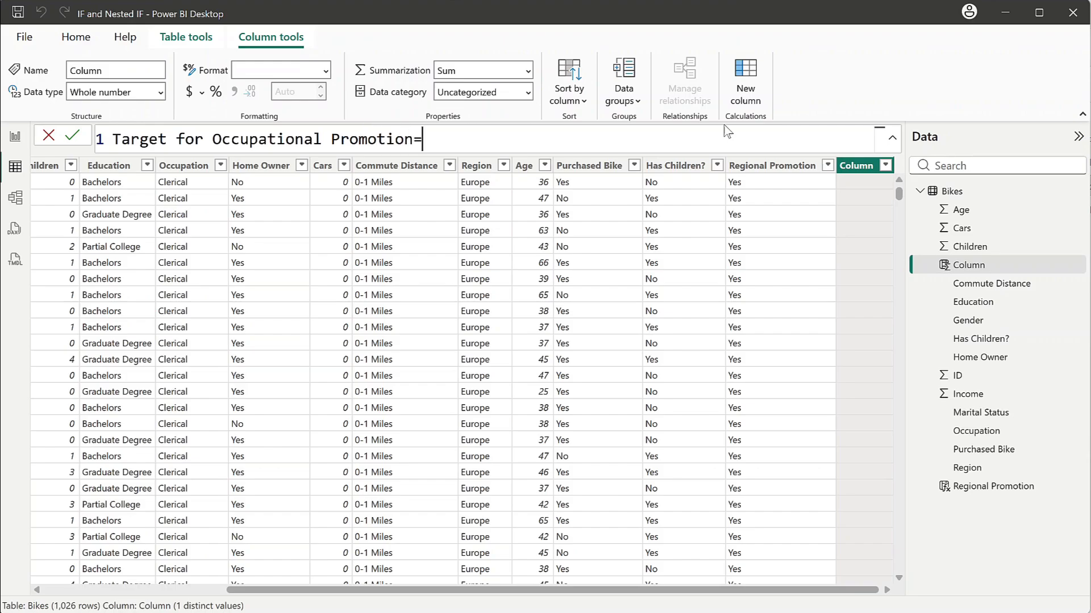
Begin the formula with an IF function on separate lines that tests Bikes[Purchased Bike]="Yes" and returns "No" when true.
key(shift+Return)
text(if)
key(Tab)
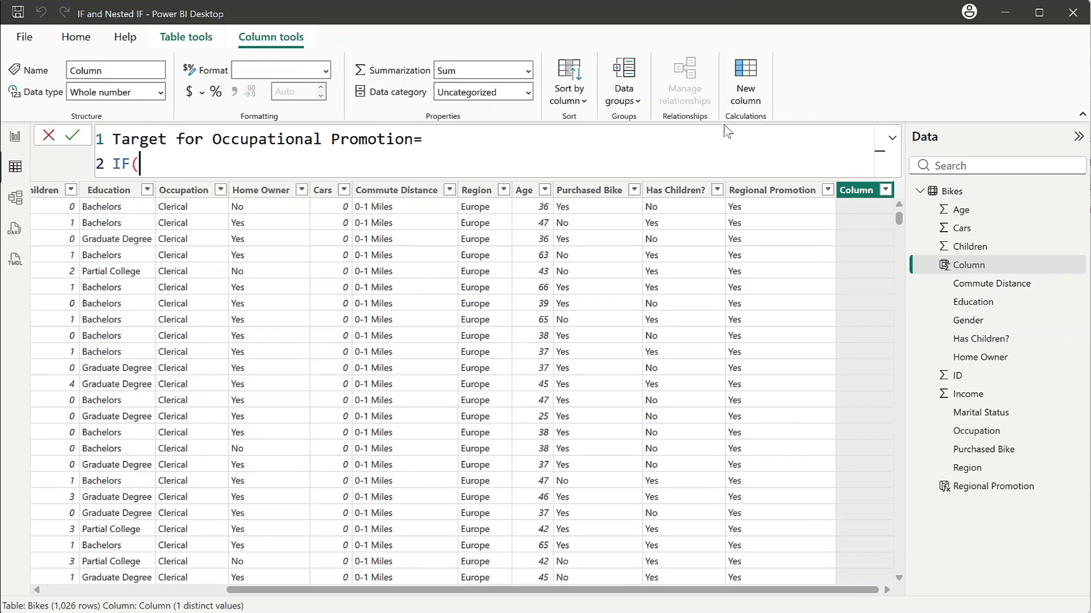
key(shift+Return)
text(purc)
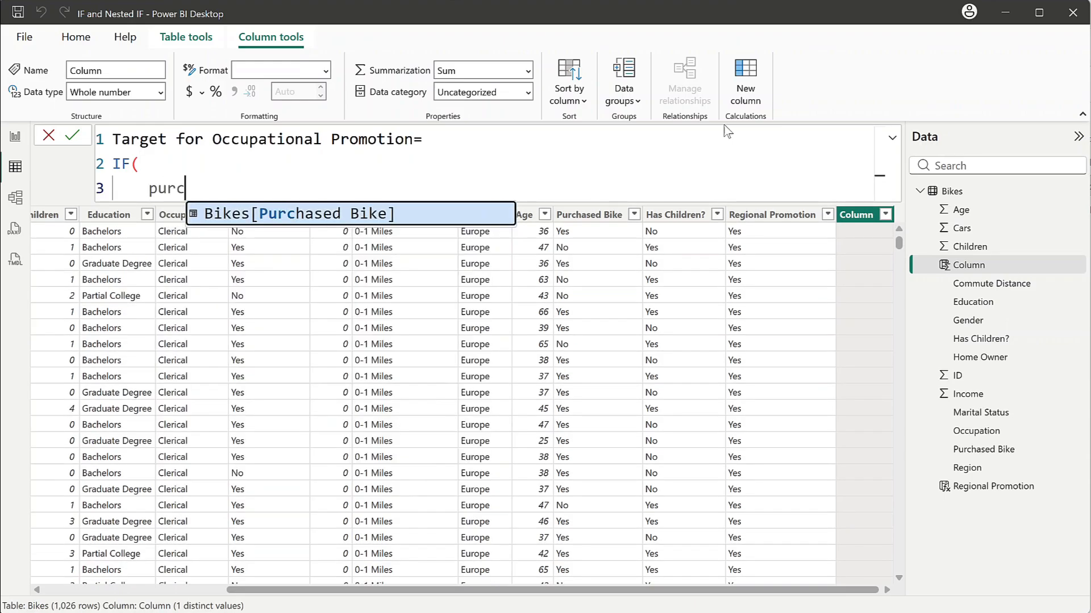
key(Tab)
text(=)
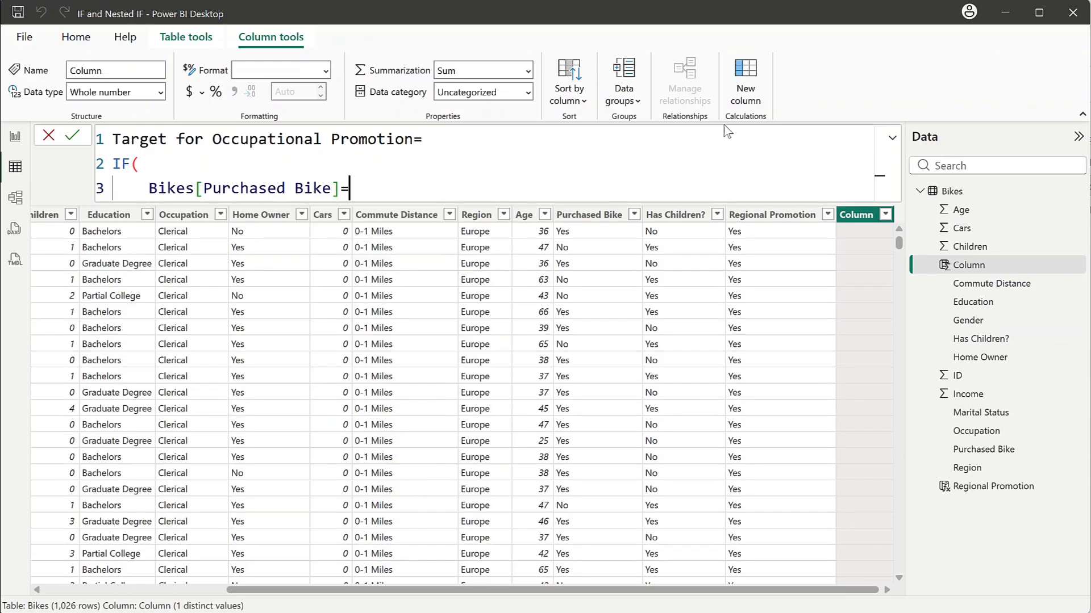
text("Yes",)
key(shift+Return)
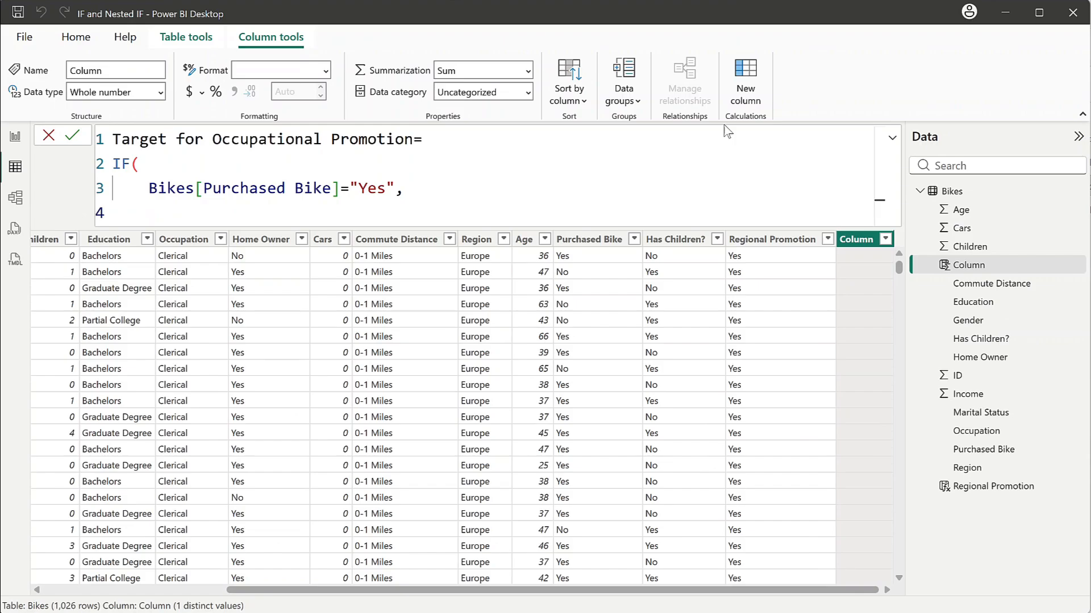
text("No",)
key(shift+Return)
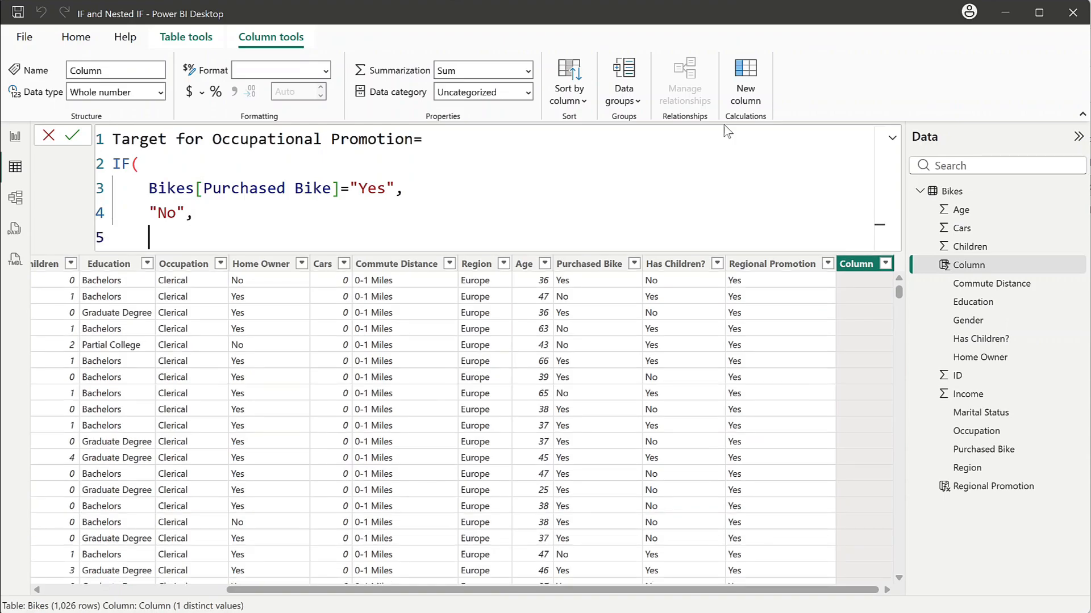
Nest a second IF as the false result, testing whether Bikes[Occupation] is in {"Professional", "Skilled Manual"}.
text(if)
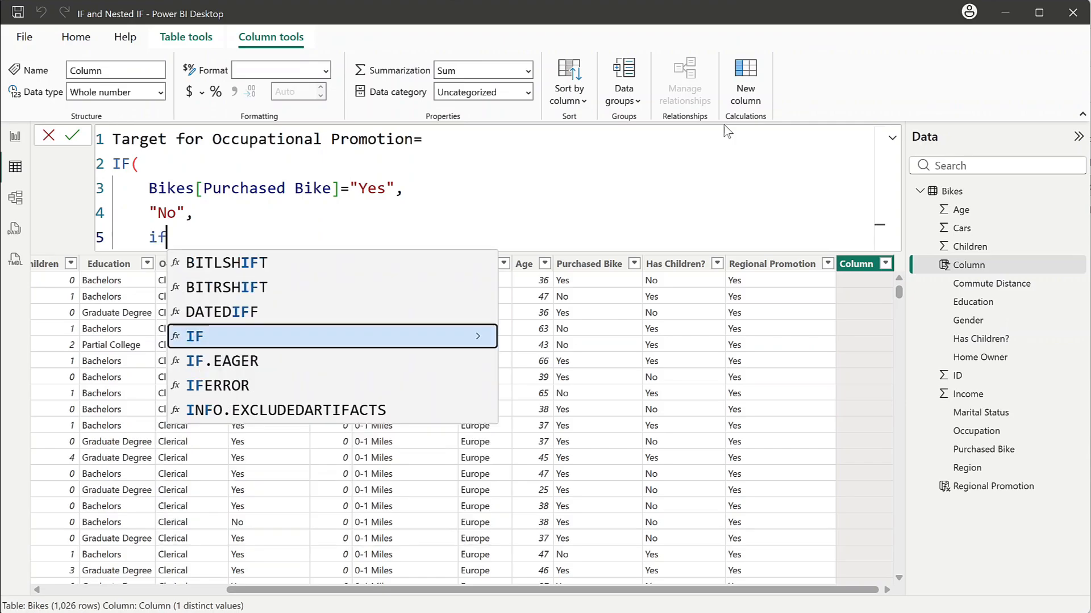
key(Tab)
key(shift+Return)
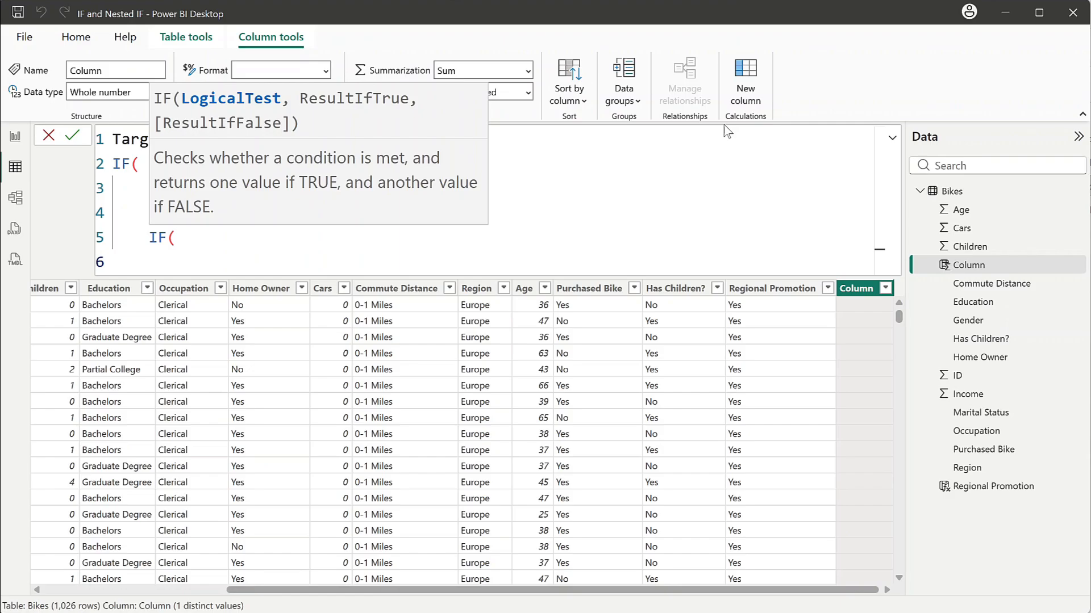
text(oc)
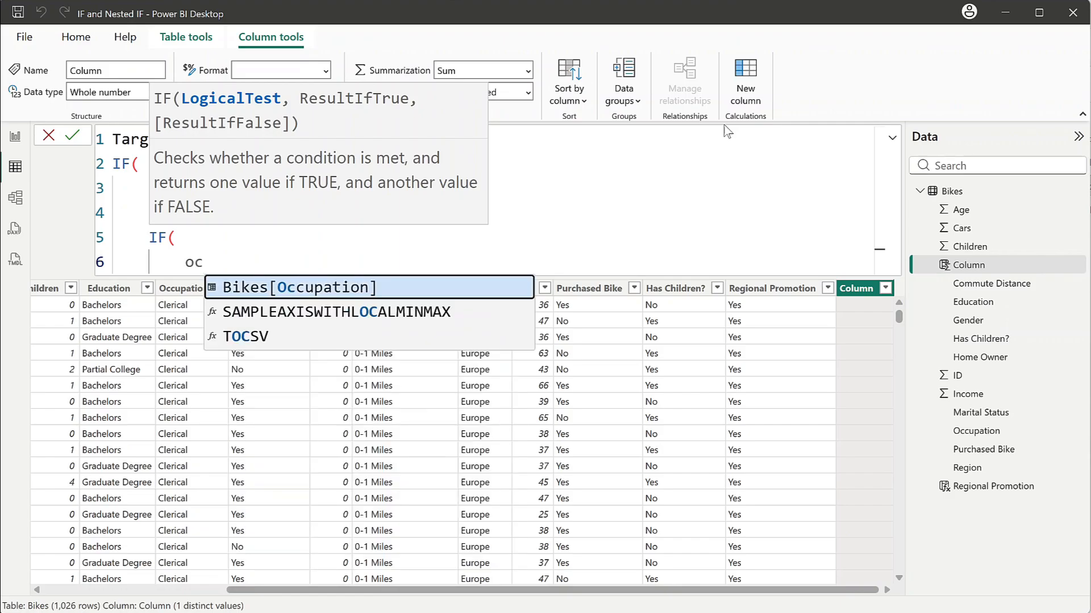
key(Tab)
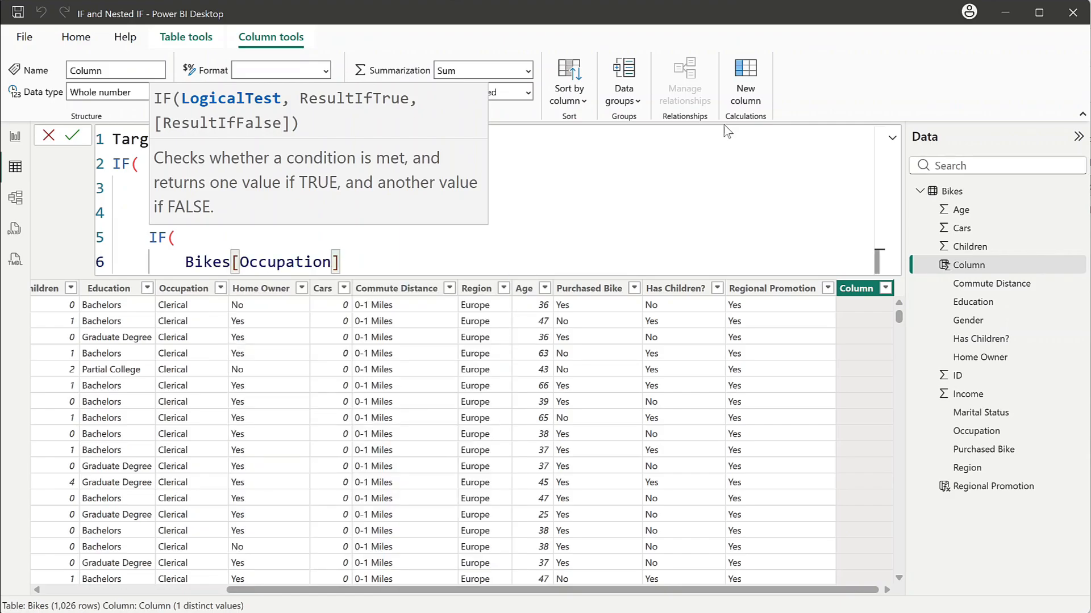
text(in)
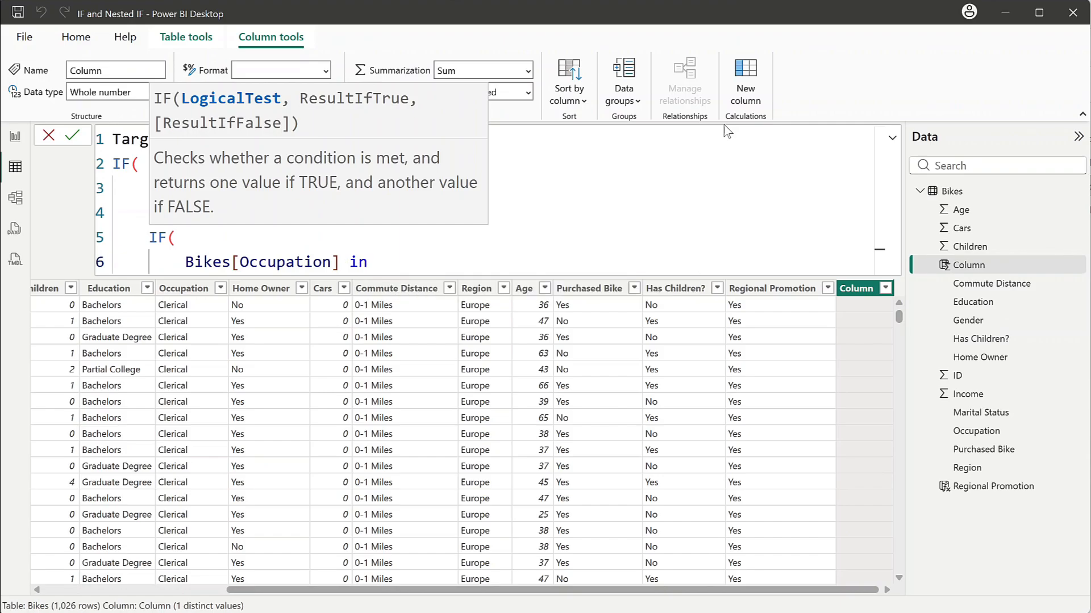
text( {"Professional",)
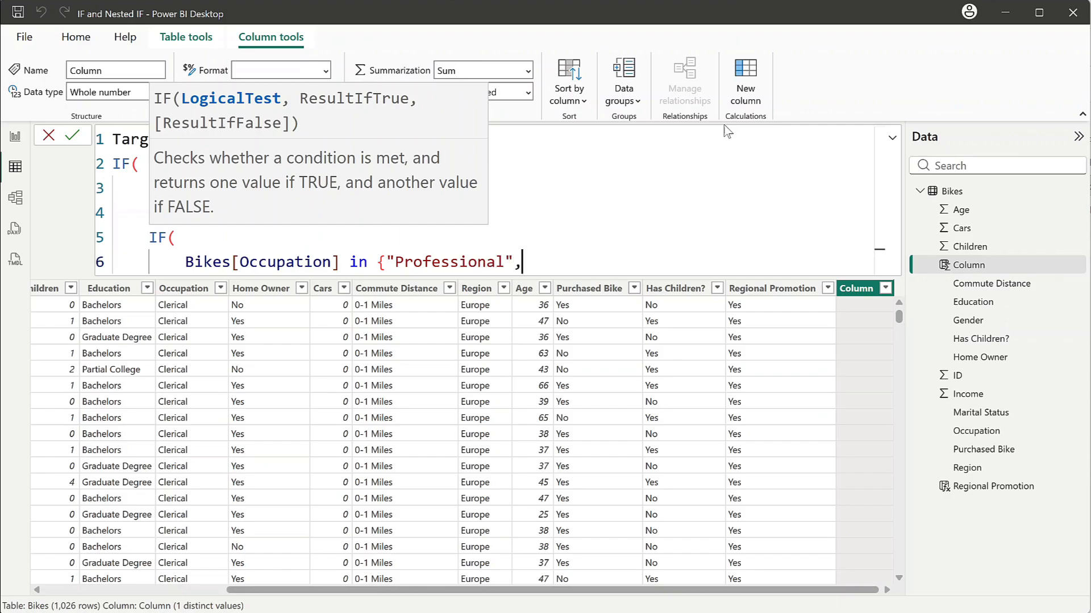
text( "Skilled Man)
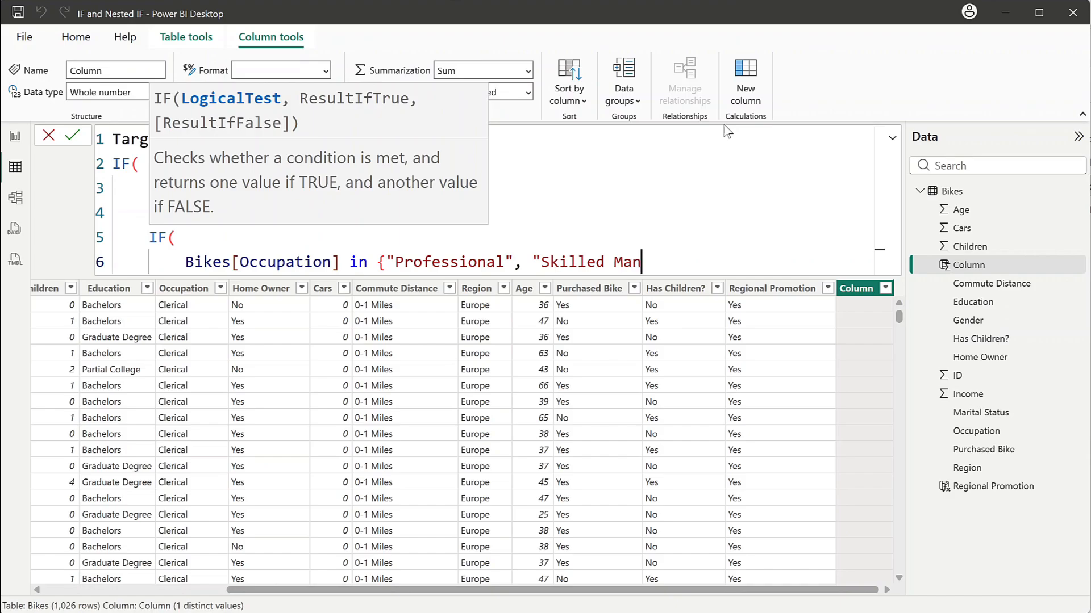
text(ual)
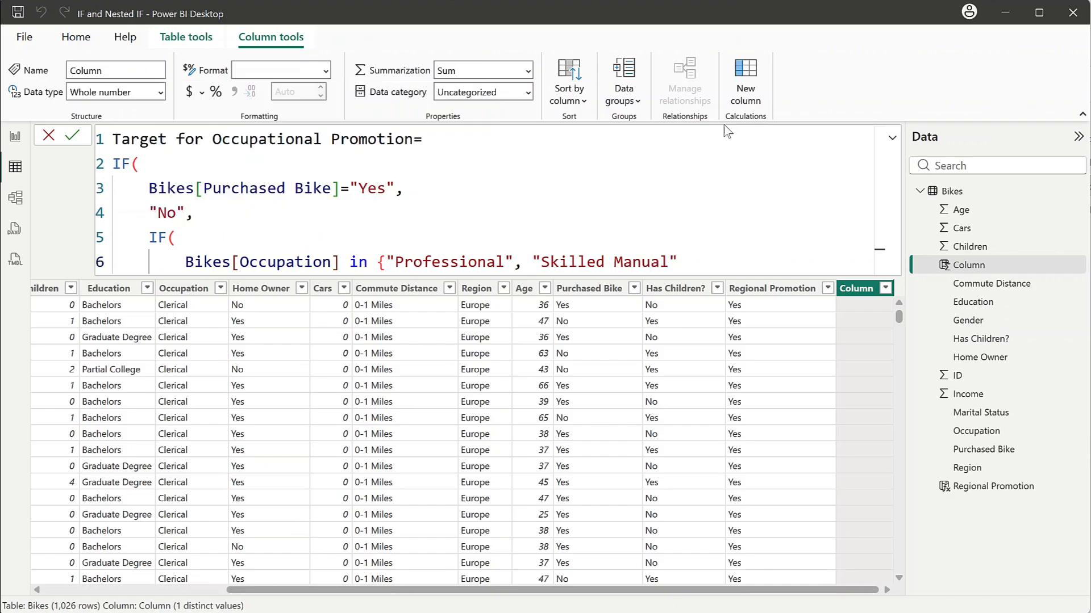
text(},)
key(shift+Return)
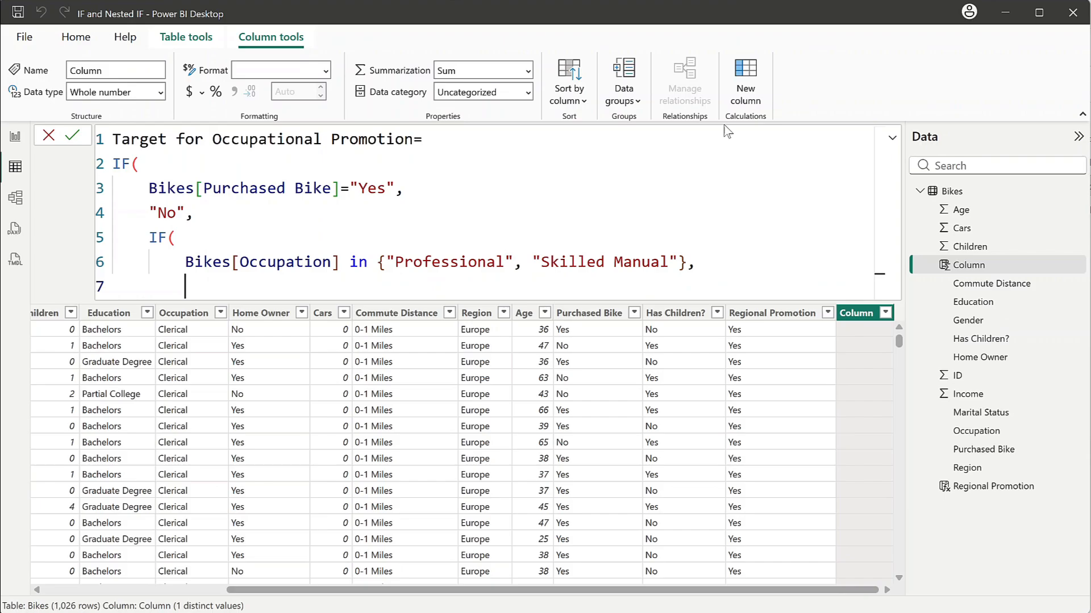
Make the nested IF return "Yes" when true and "No" when false, close both functions on separate lines, and commit the formula.
text("Yes",)
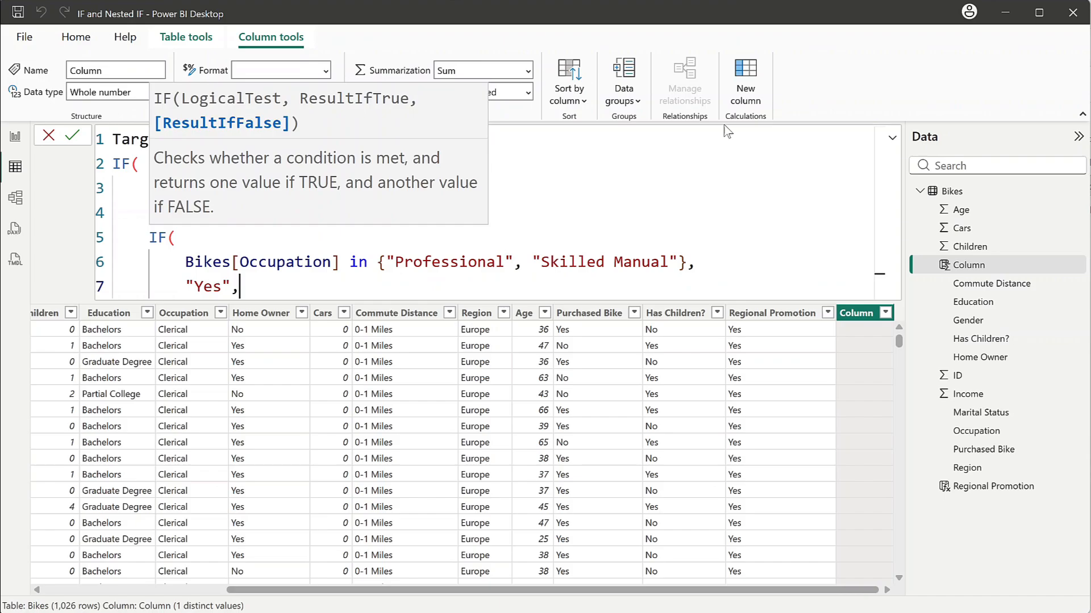
key(shift+Return)
text("No)
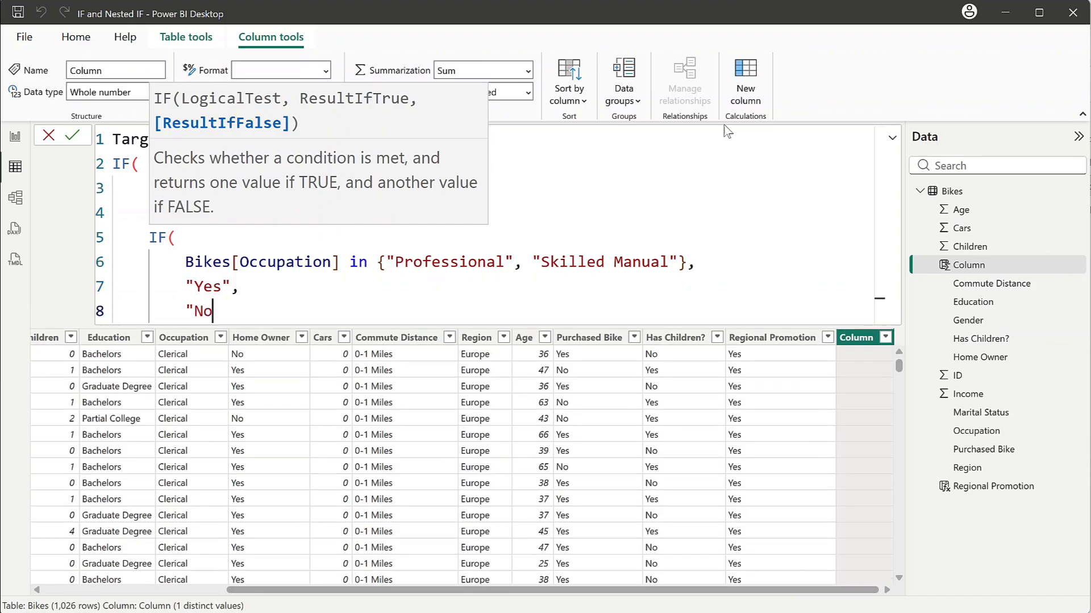
text(")
key(shift+Return)
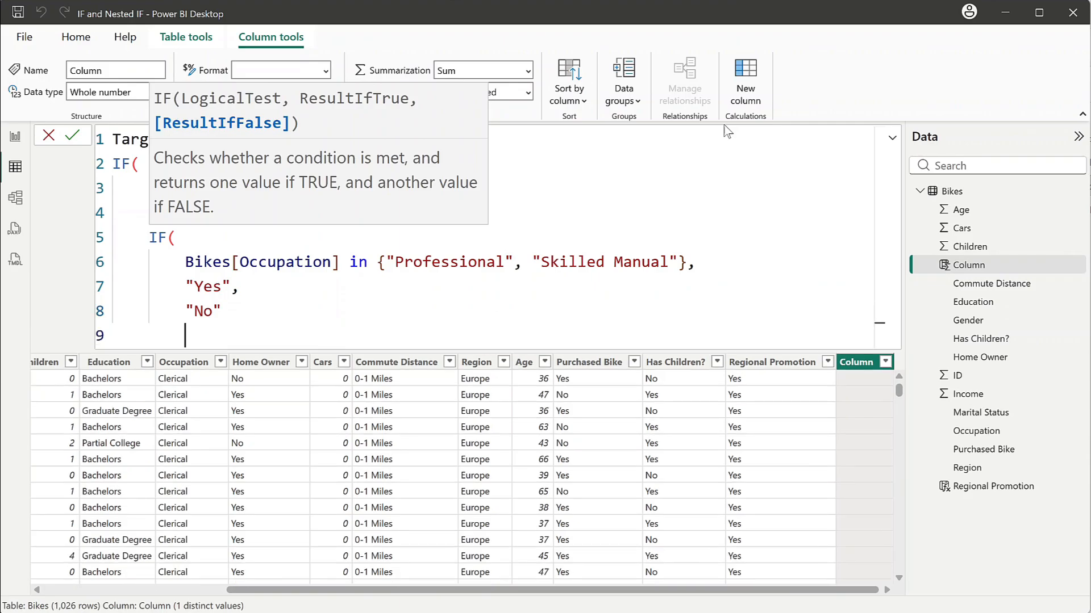
text())
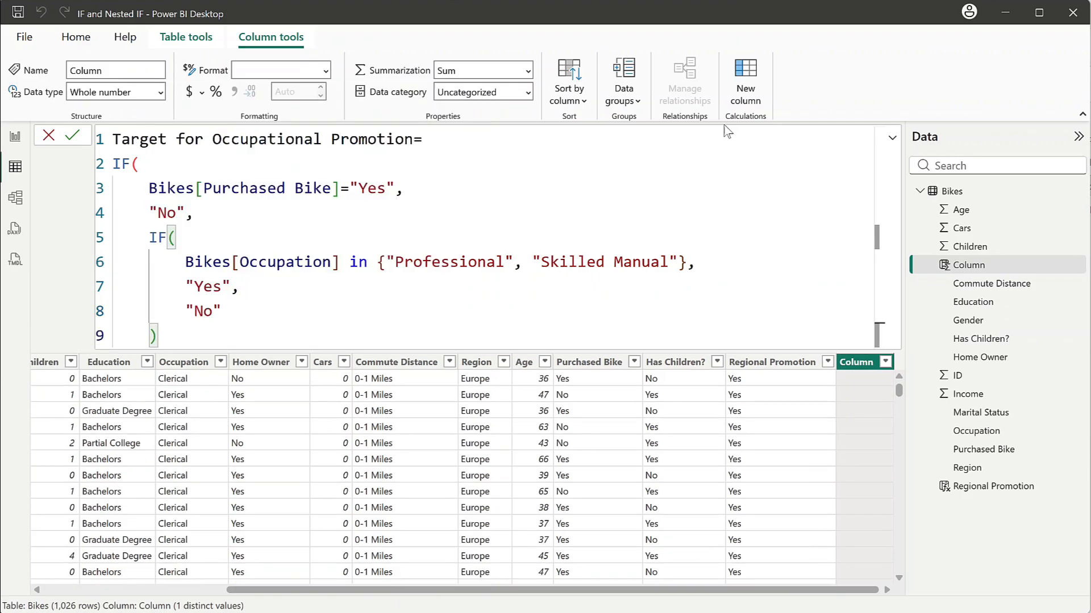
key(shift+Return)
text())
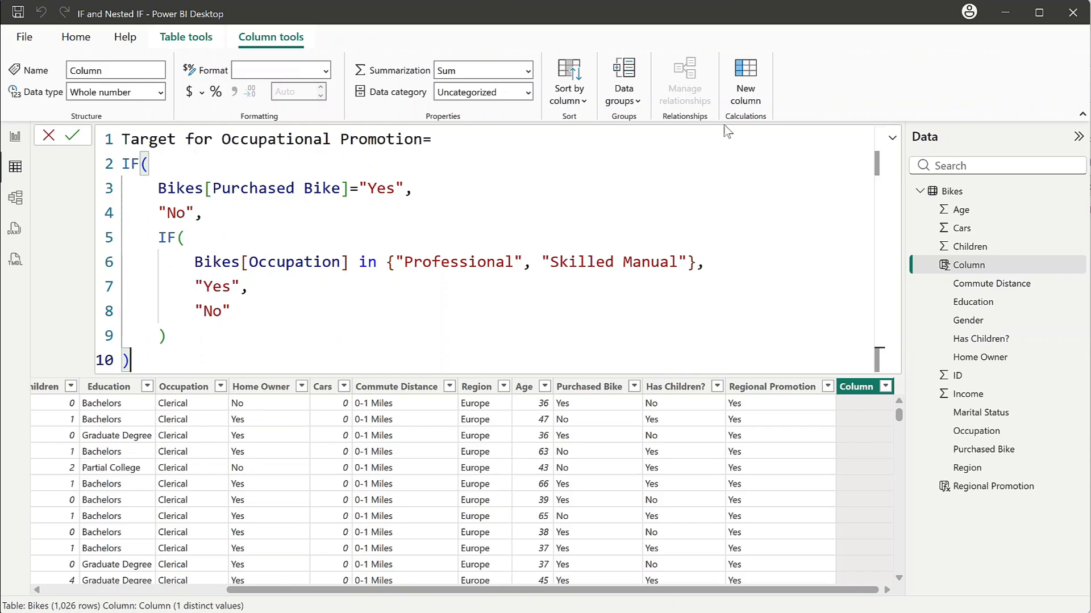
key(Return)
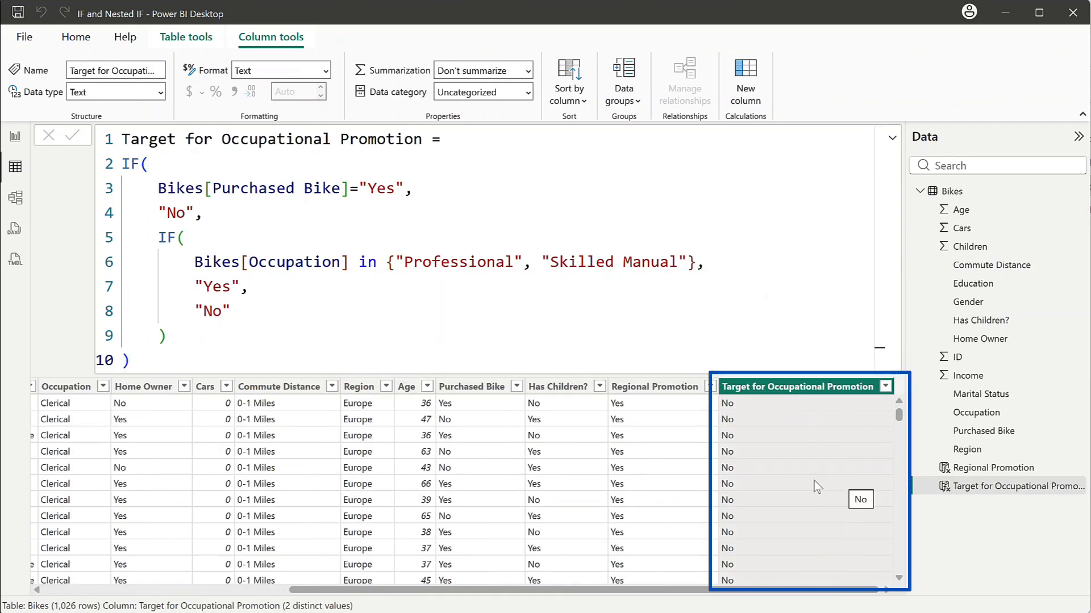
Filter the Occupation column to Professional and Skilled Manual only.
drag(428, 590, 76, 544)
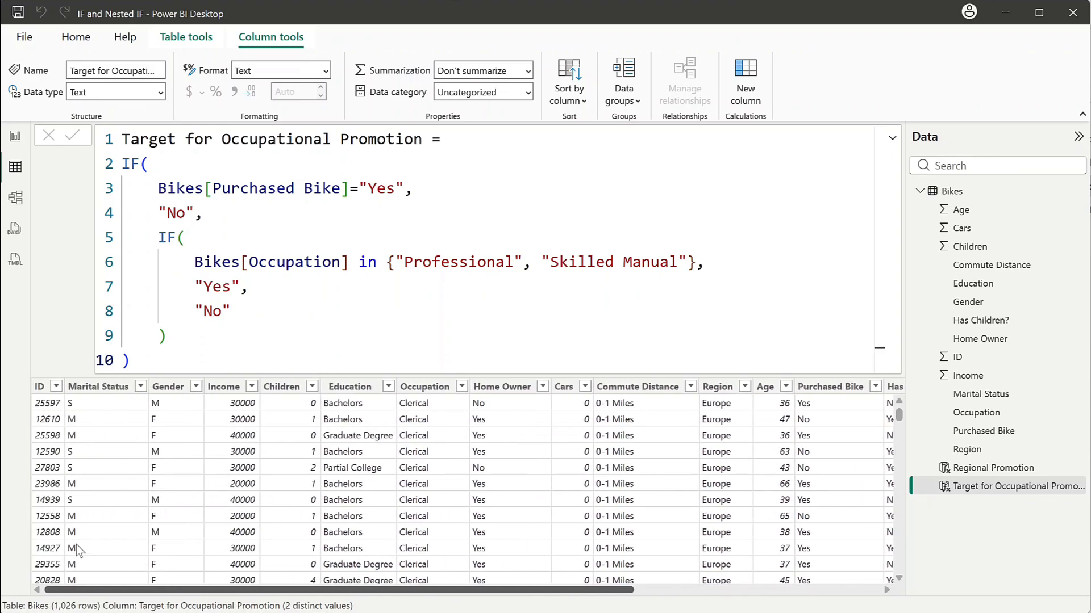
click(461, 392)
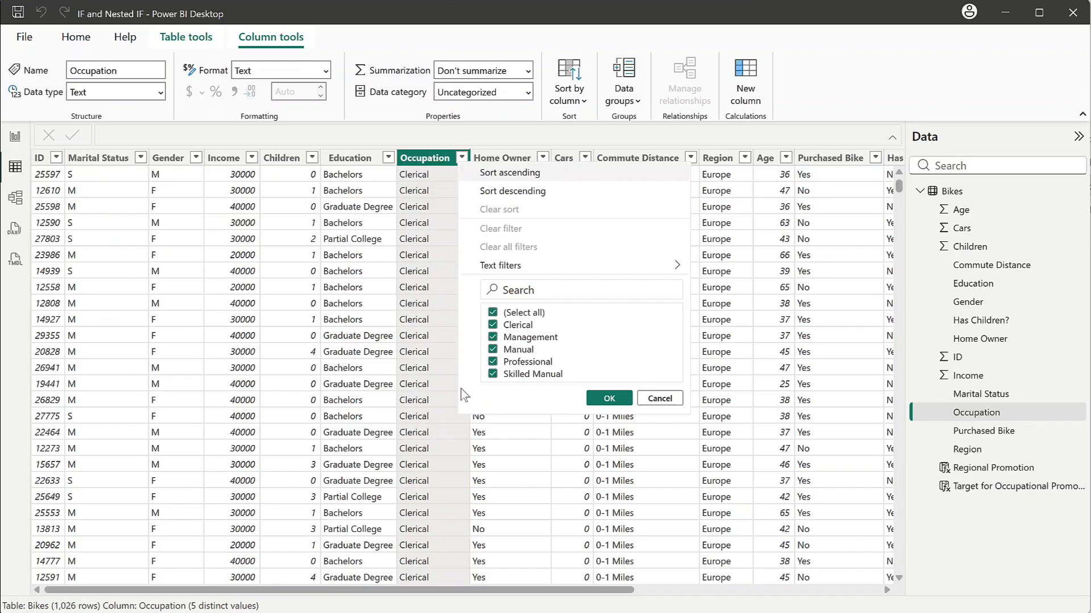
click(492, 314)
click(493, 362)
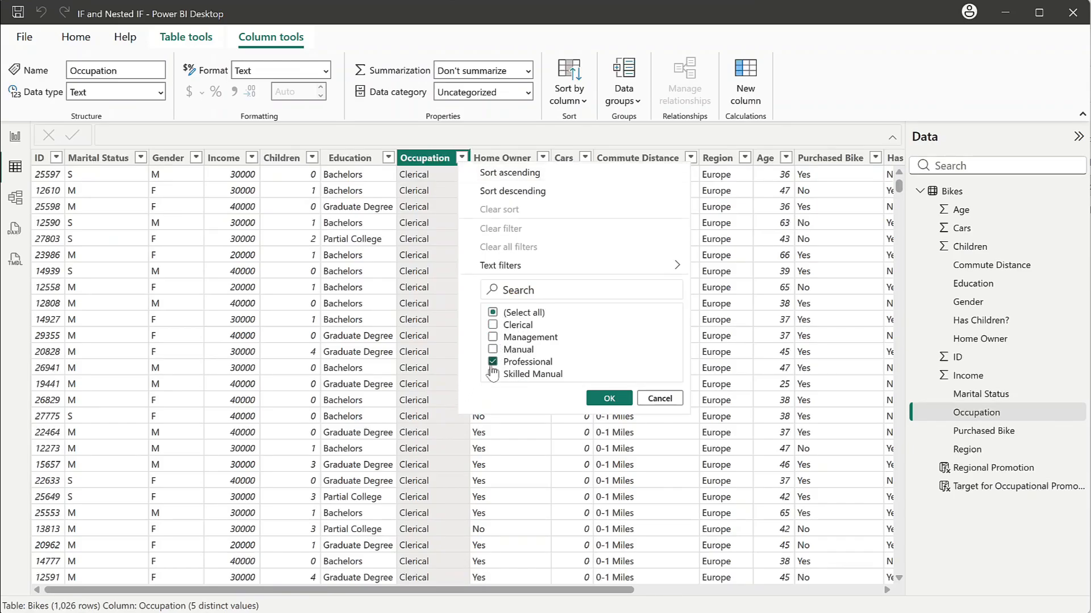
click(493, 374)
click(609, 399)
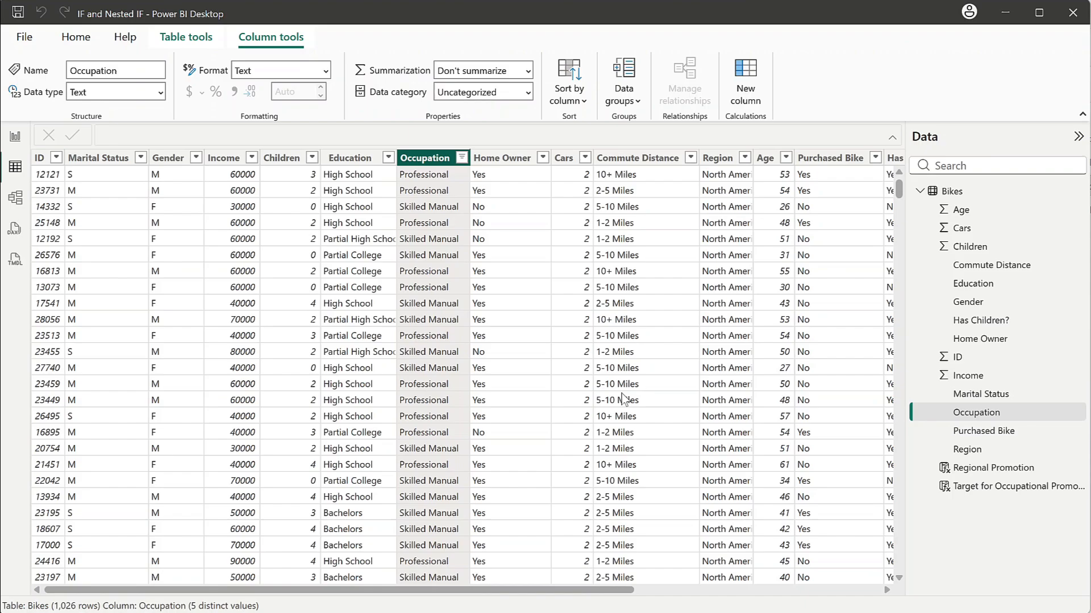
Filter the Purchased Bike column to No only.
scroll(633, 593, right, 2)
scroll(632, 596, right, 5)
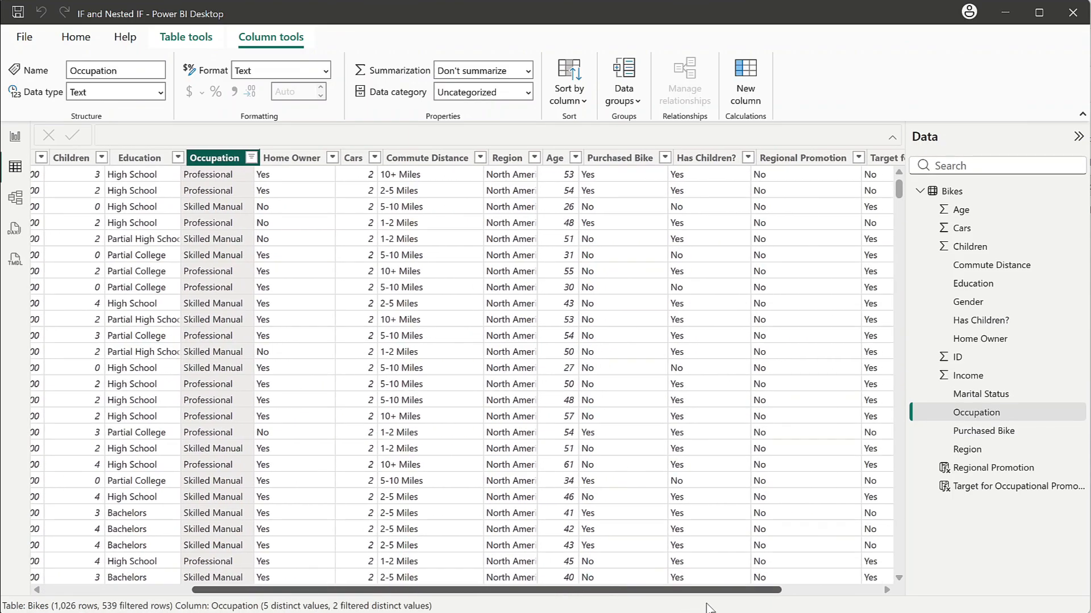
click(627, 159)
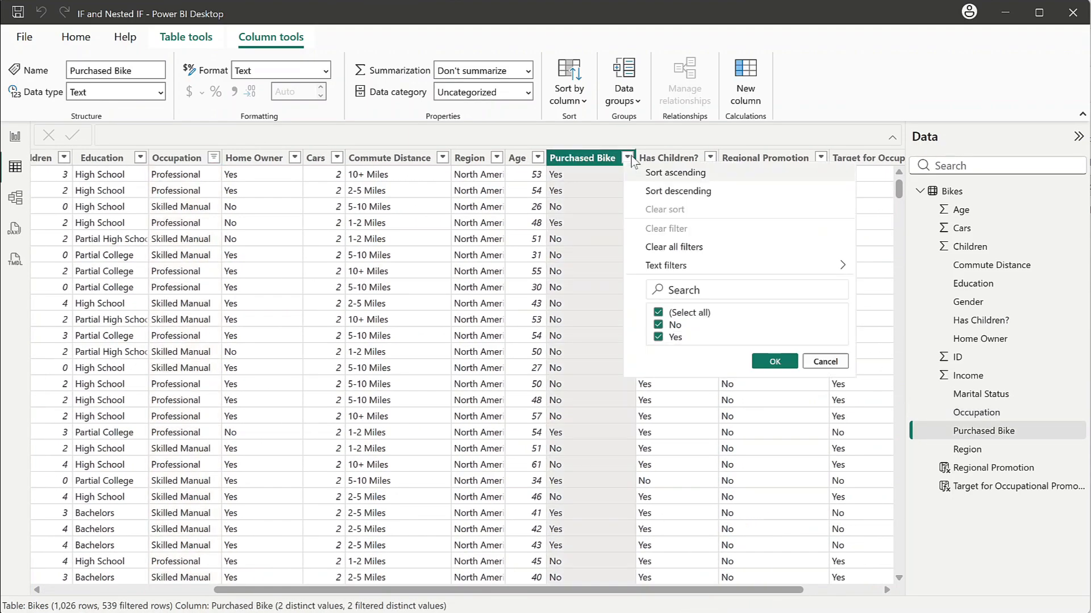
click(658, 337)
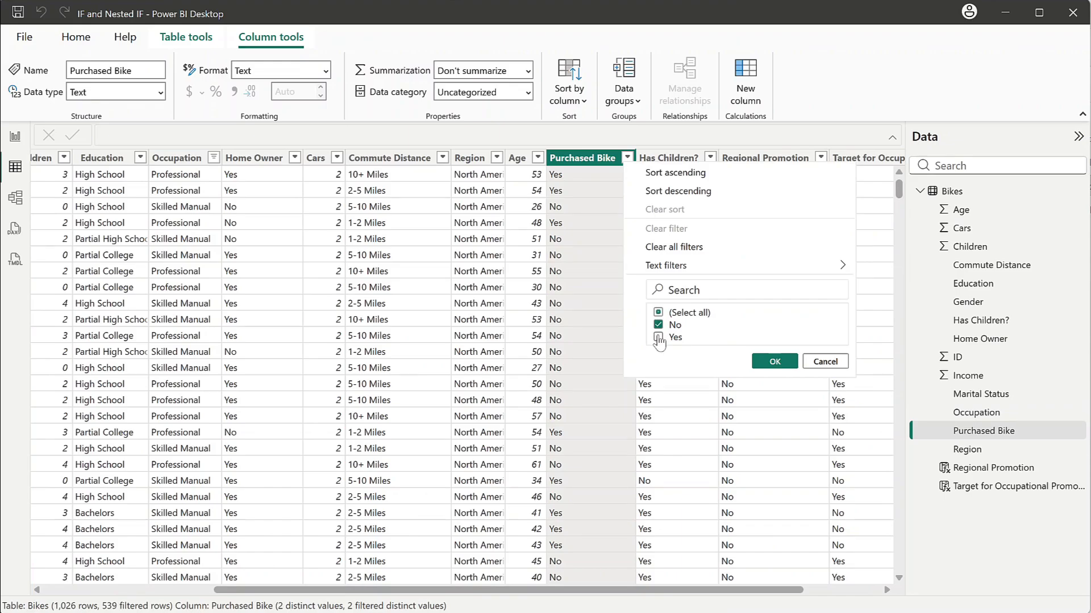
click(767, 361)
Check which values the Target for Occupational Promotion column holds in the filtered rows, leaving its filter unchanged.
drag(710, 591, 875, 585)
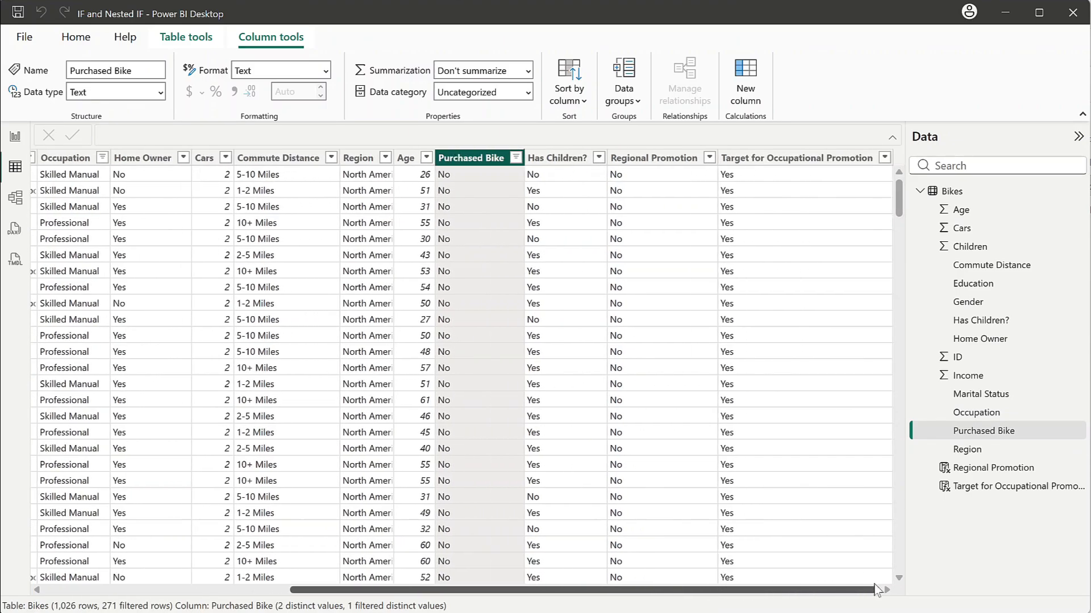
click(884, 158)
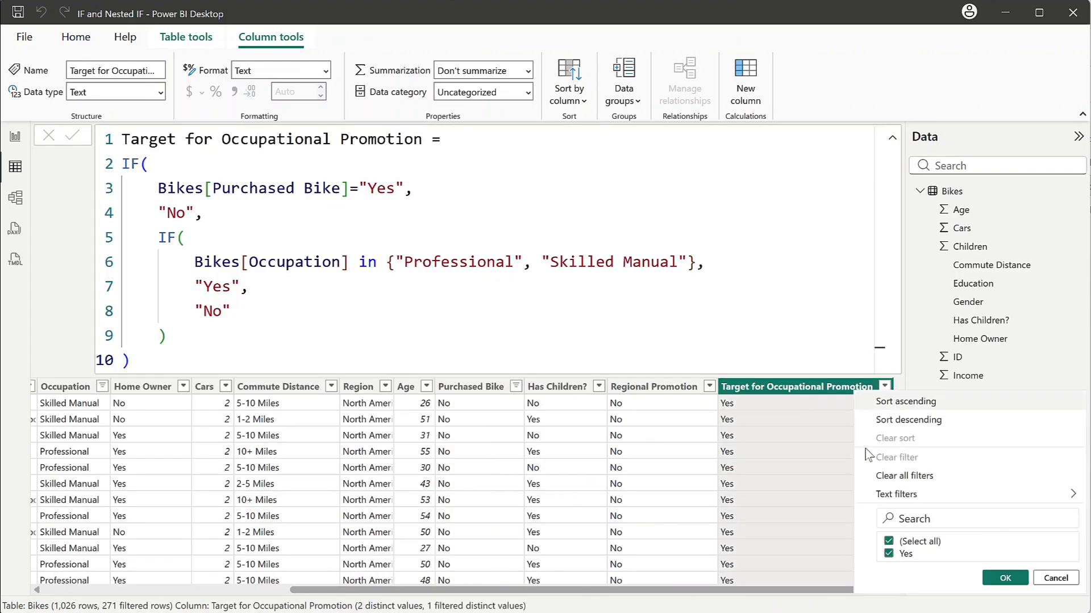
click(1055, 578)
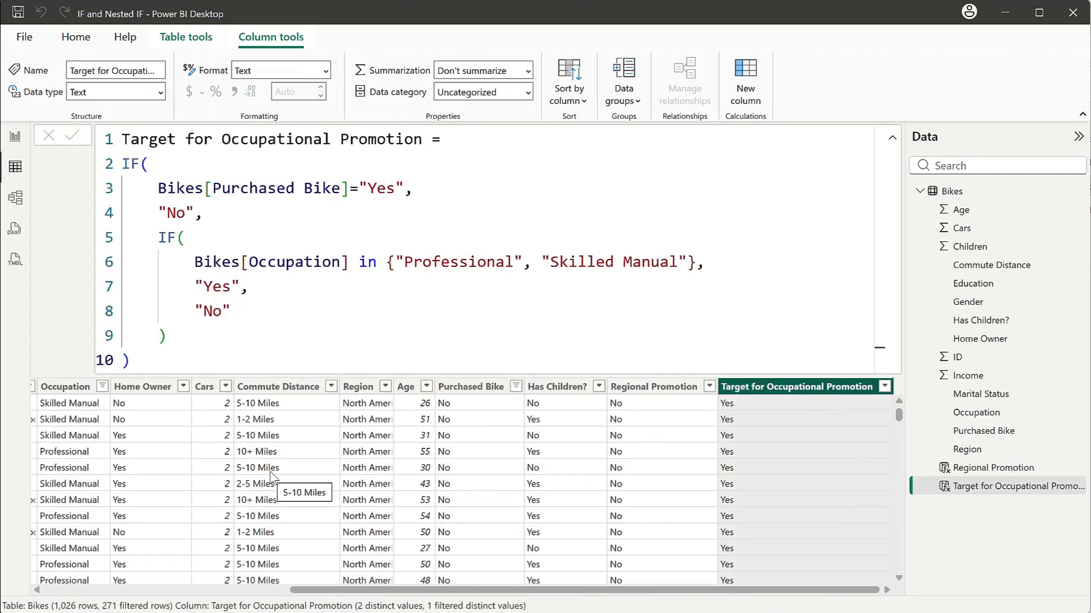
Filter the Purchased Bike column to Yes only and check which values Target for Occupational Promotion holds in those rows.
click(479, 388)
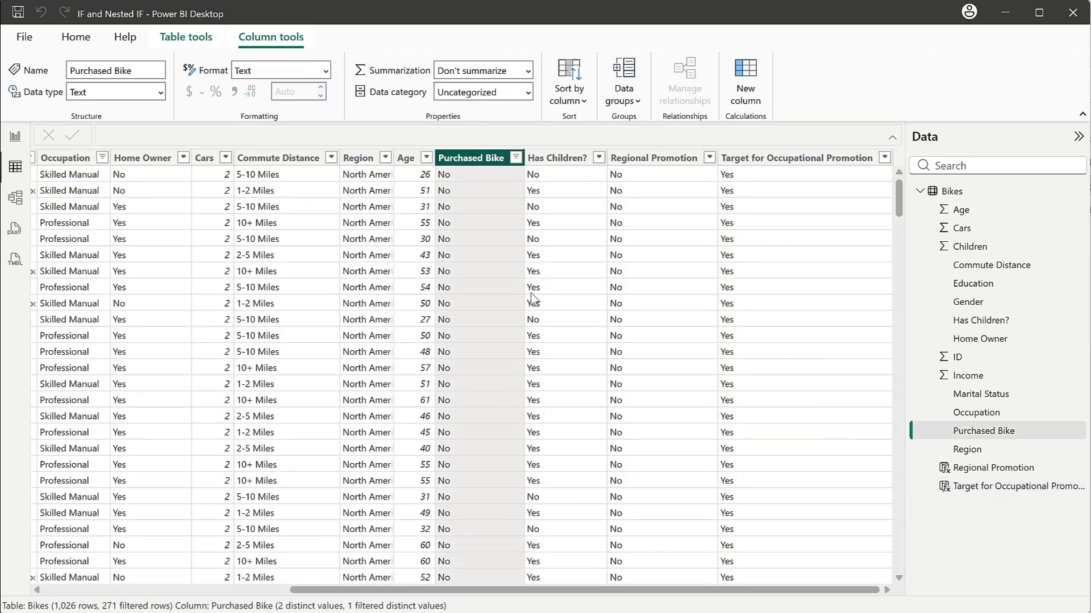
click(516, 159)
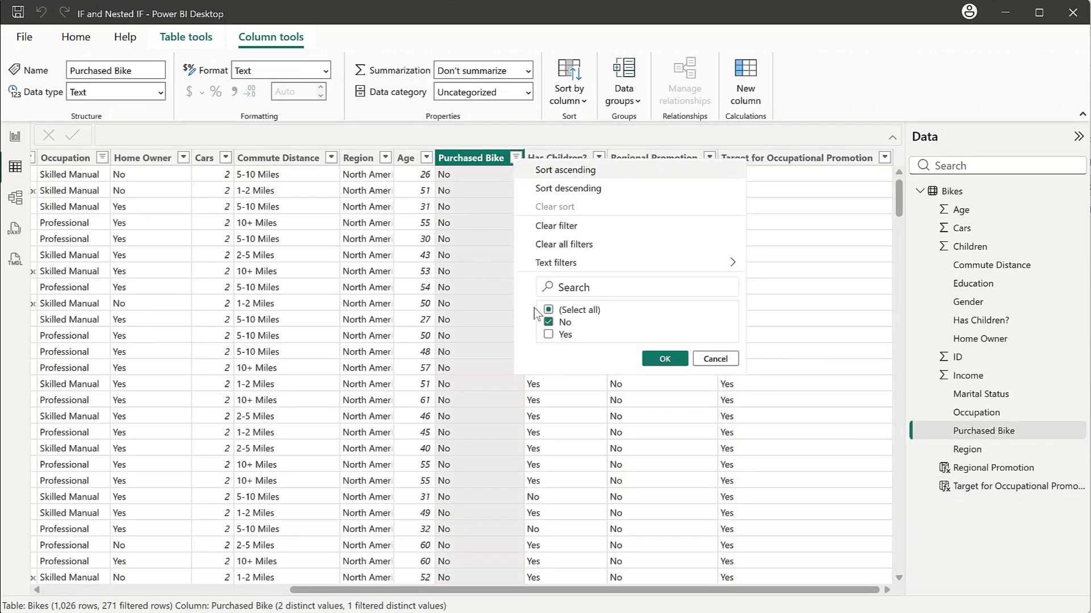
click(549, 335)
click(548, 323)
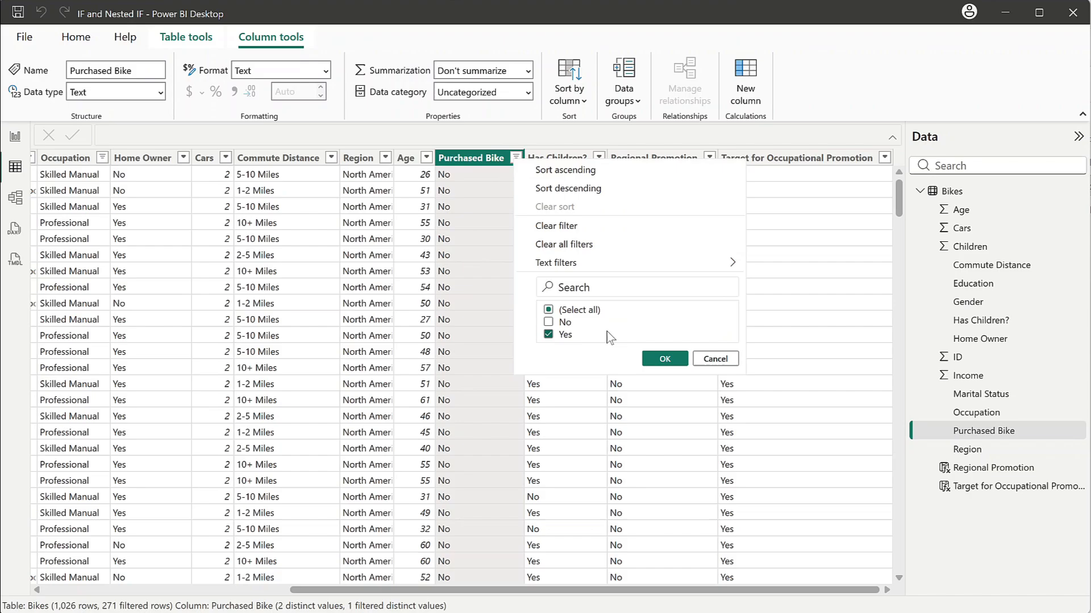
click(665, 359)
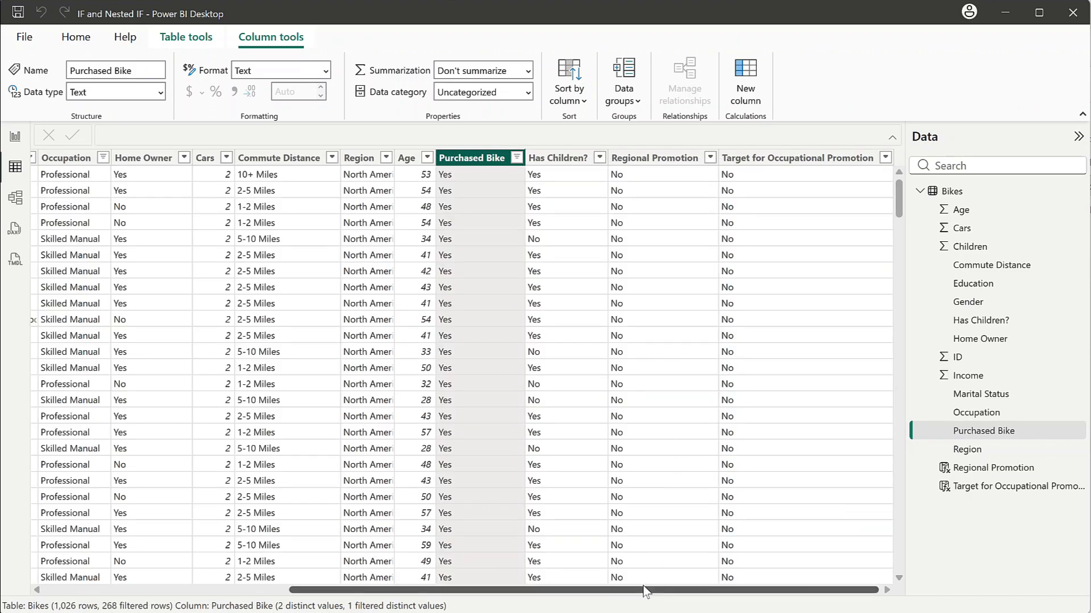
click(887, 161)
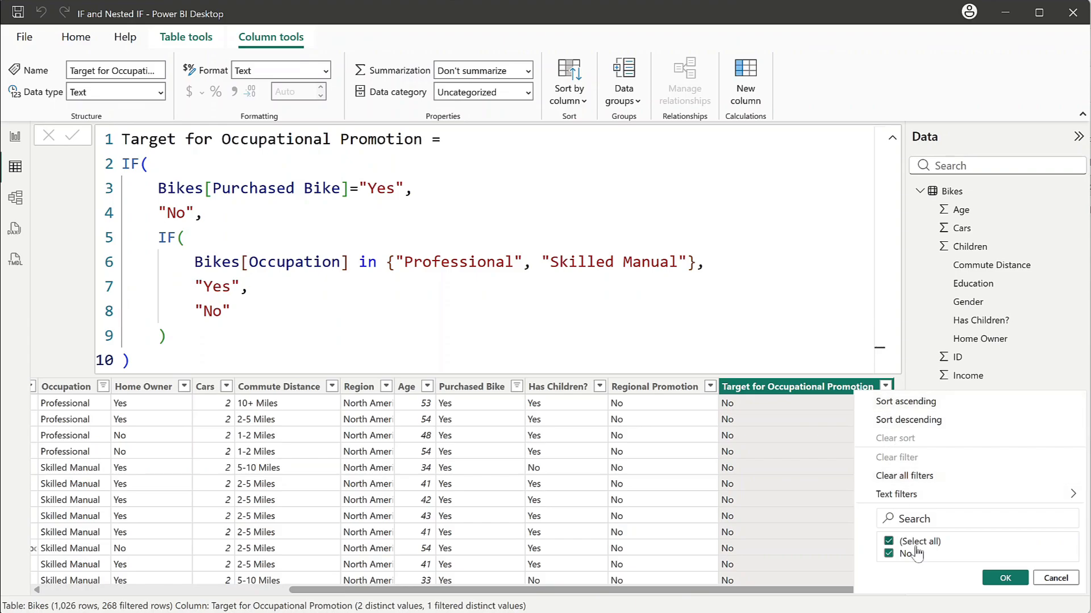
click(1006, 580)
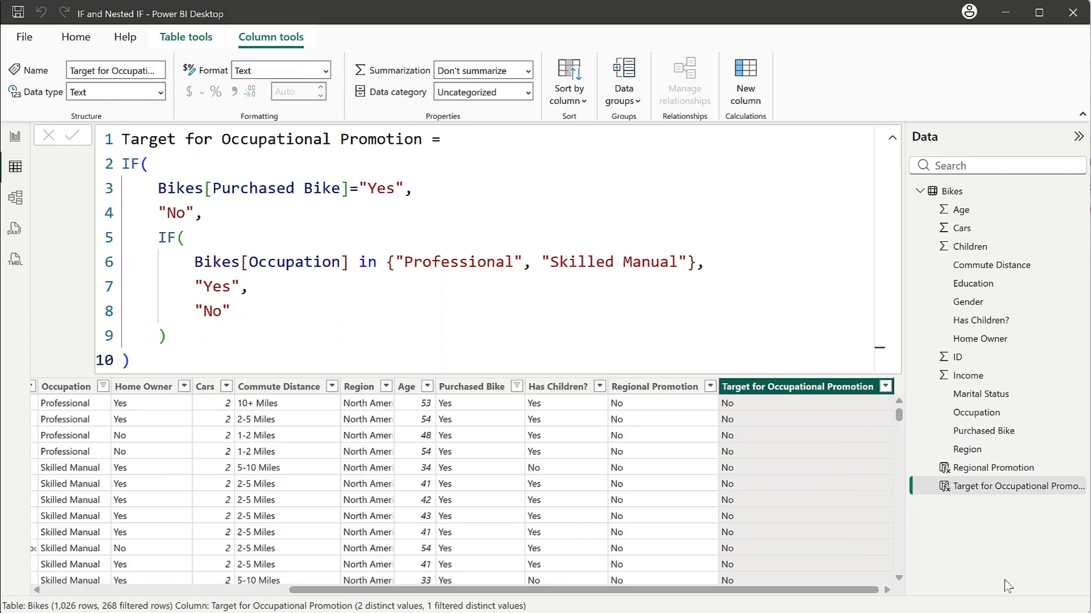
Change the Occupation column's filter to Management only, excluding Professional and Skilled Manual.
drag(365, 595, 166, 595)
click(392, 387)
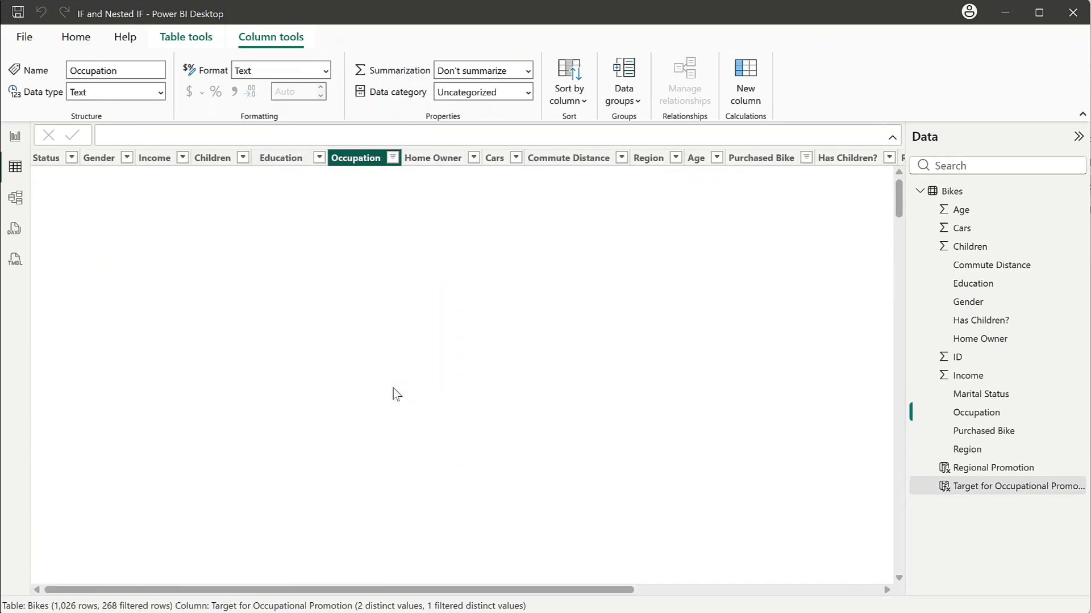
click(492, 338)
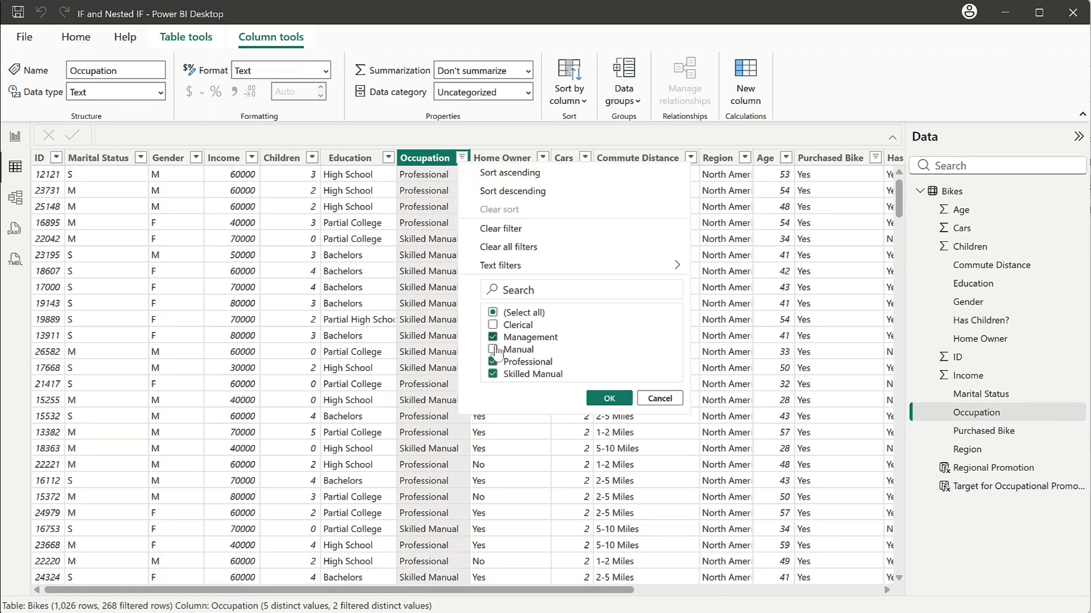
click(492, 362)
click(493, 375)
click(608, 399)
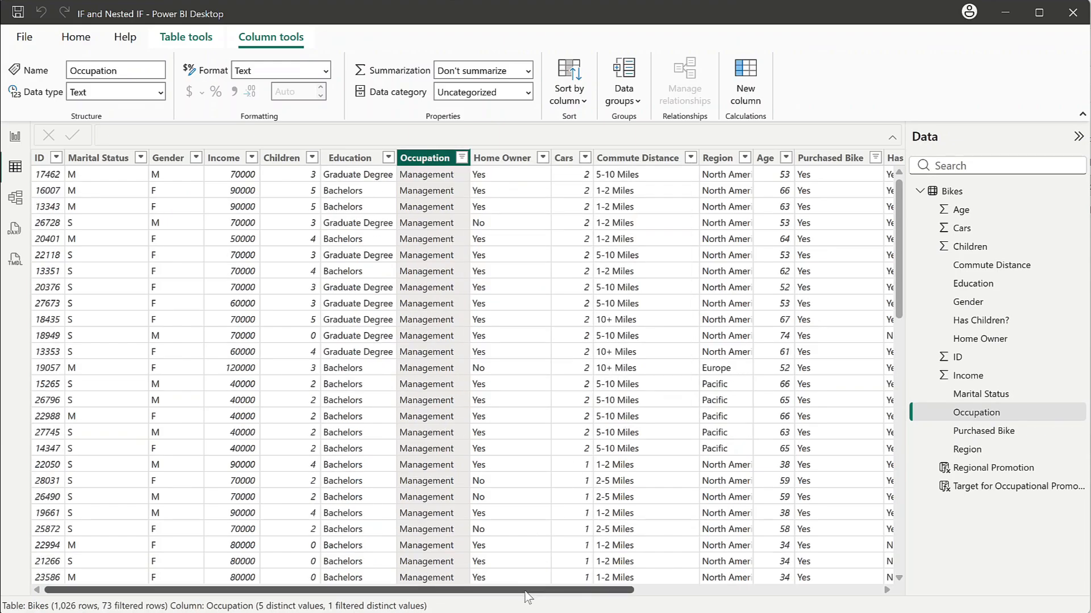
Check which values Target for Occupational Promotion holds for the Management rows with a purchased bike, leaving its filter unchanged.
drag(528, 591, 824, 607)
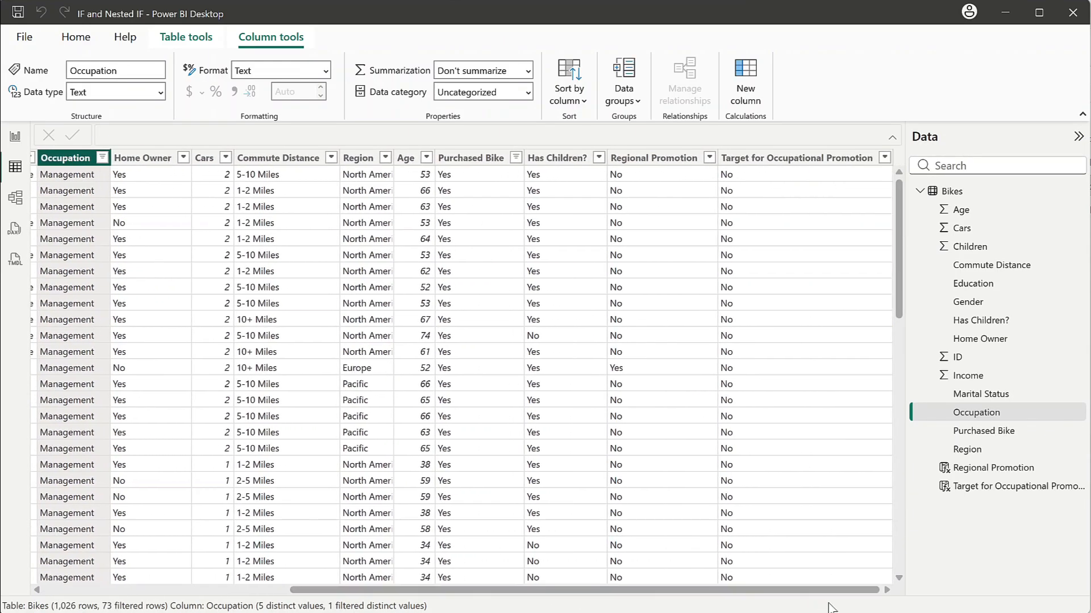
click(881, 164)
click(884, 160)
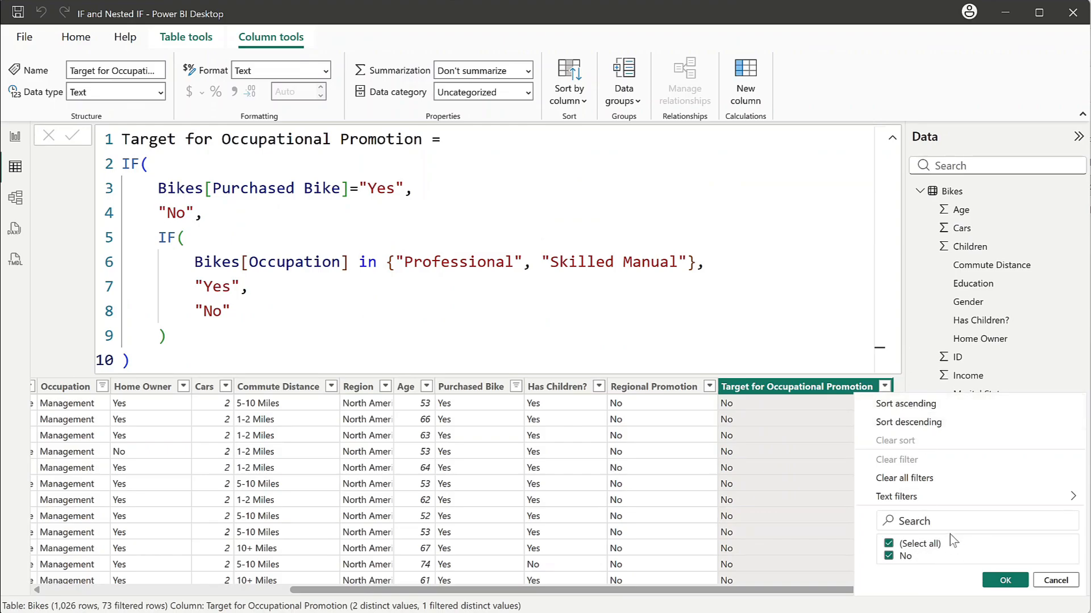
click(1002, 579)
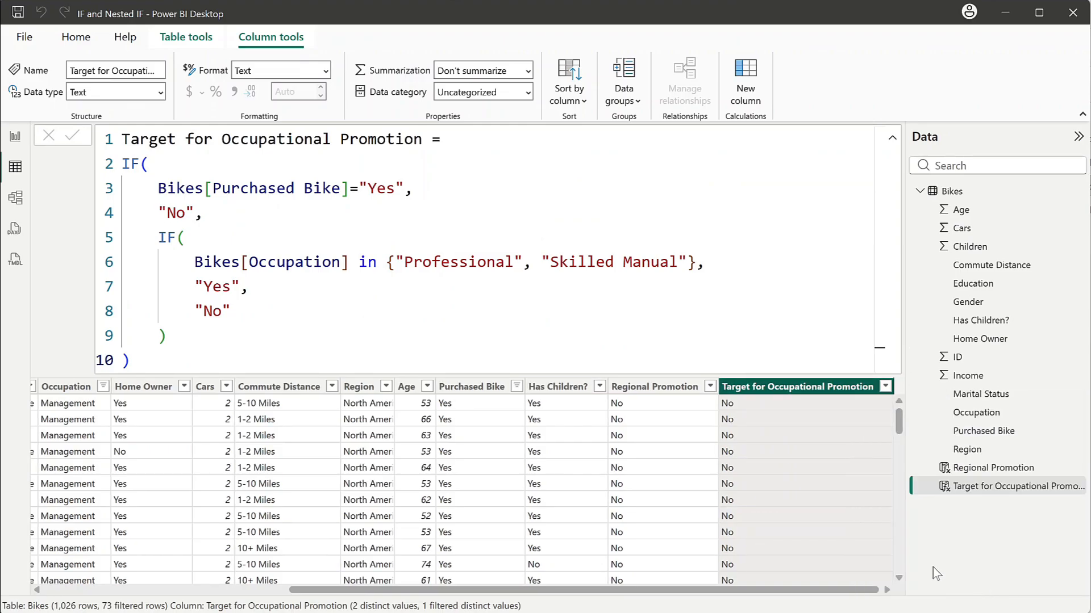